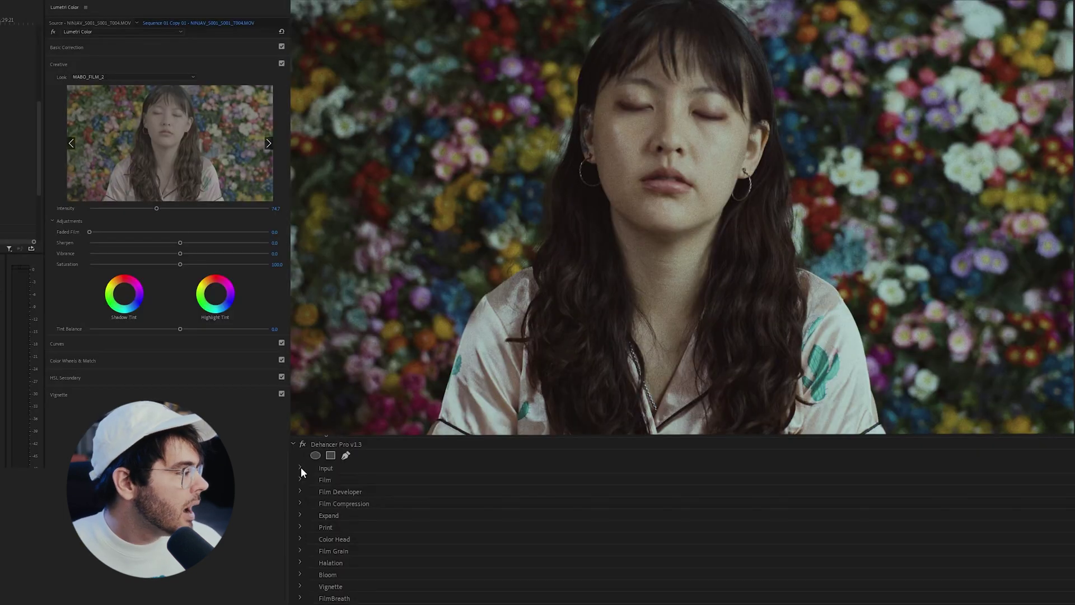
# Step: Look over the Dehancer Pro Input settings and try the Cinestill 50D film profile on the clip
pyautogui.click(301, 148)
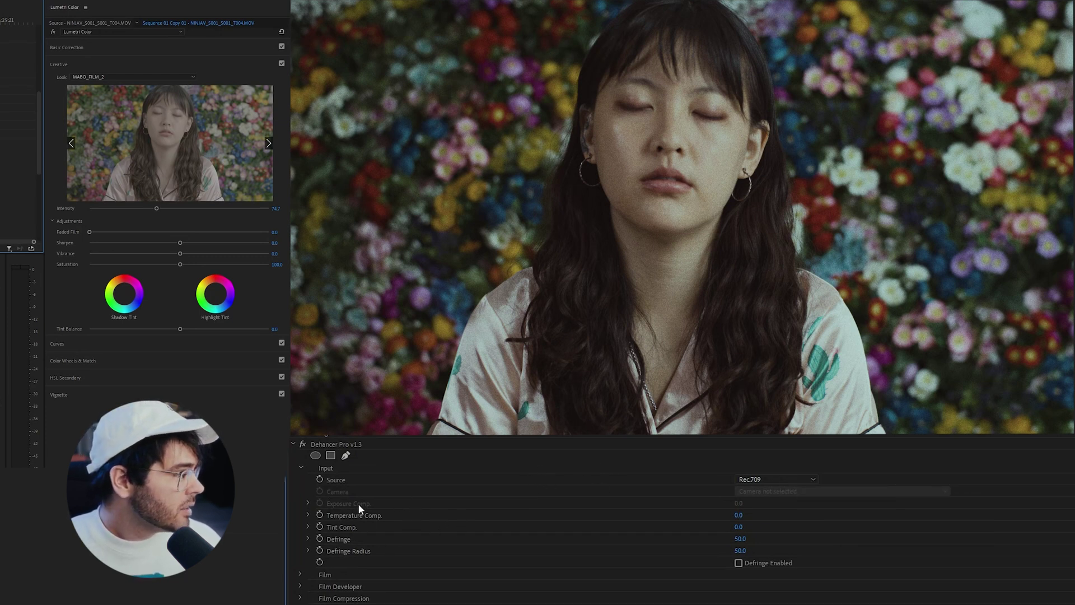
pyautogui.click(302, 467)
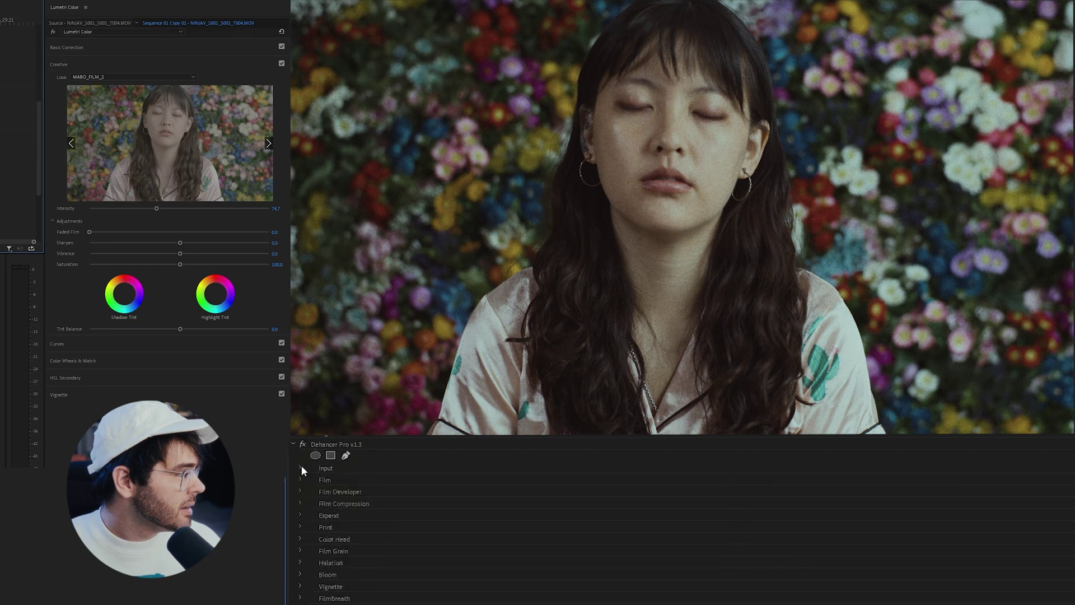
pyautogui.click(300, 479)
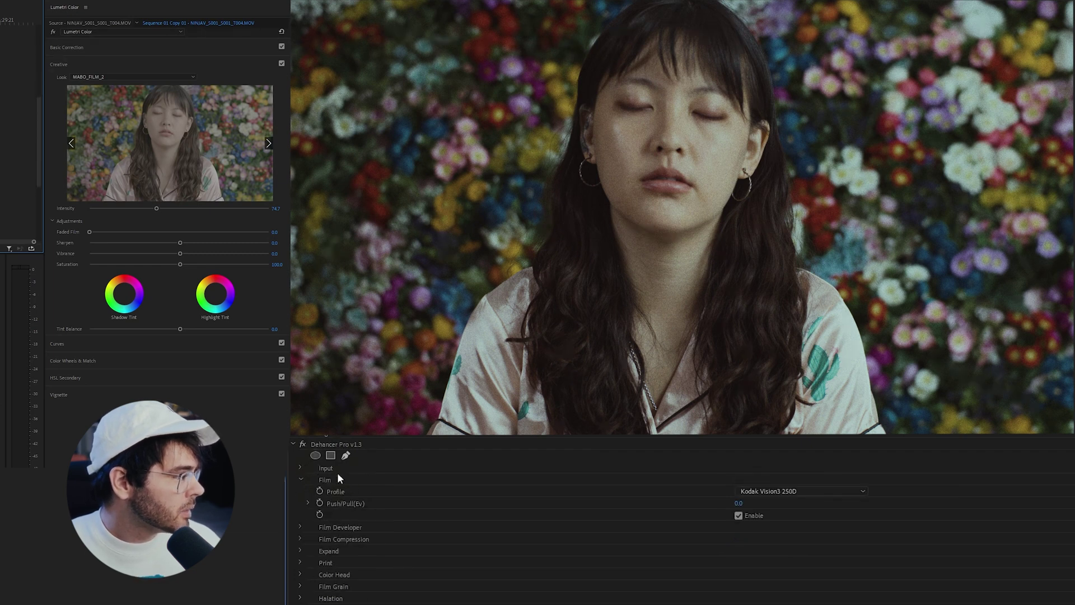
pyautogui.click(800, 491)
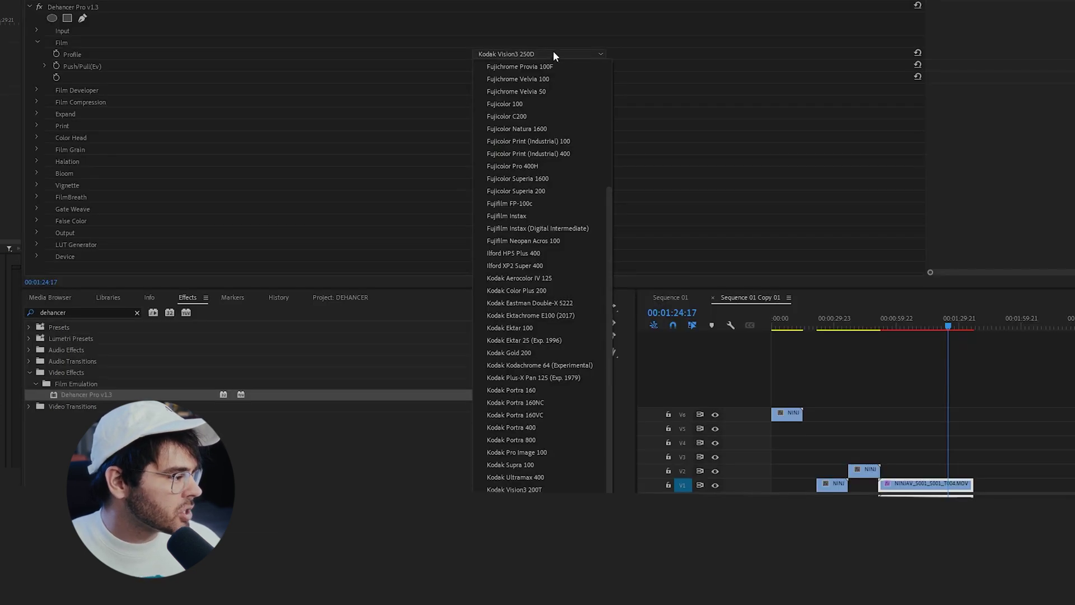
pyautogui.scroll(4, 536, 178)
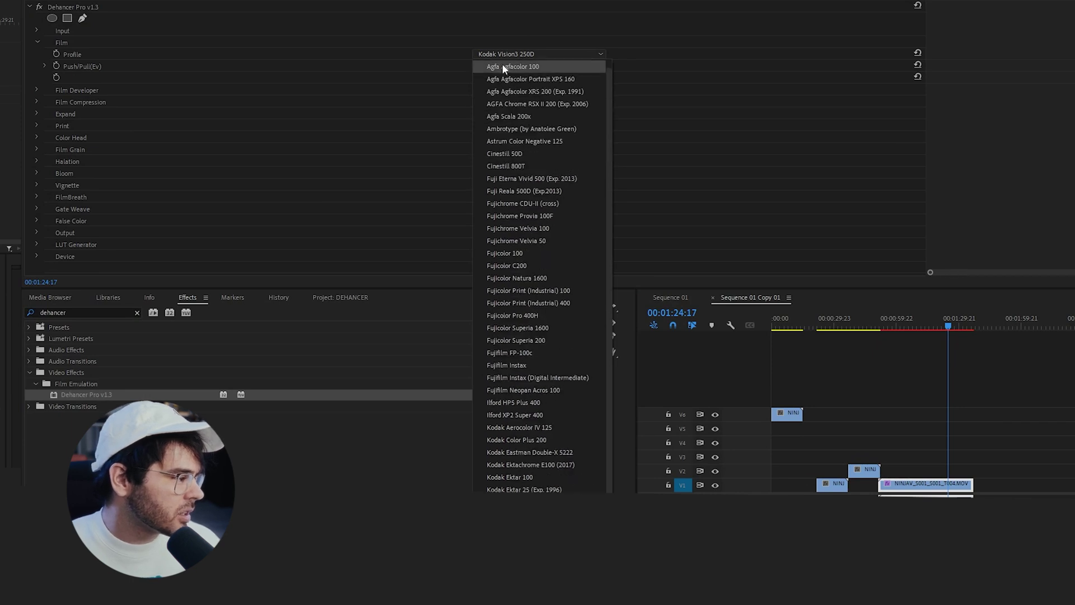
pyautogui.scroll(-3, 534, 112)
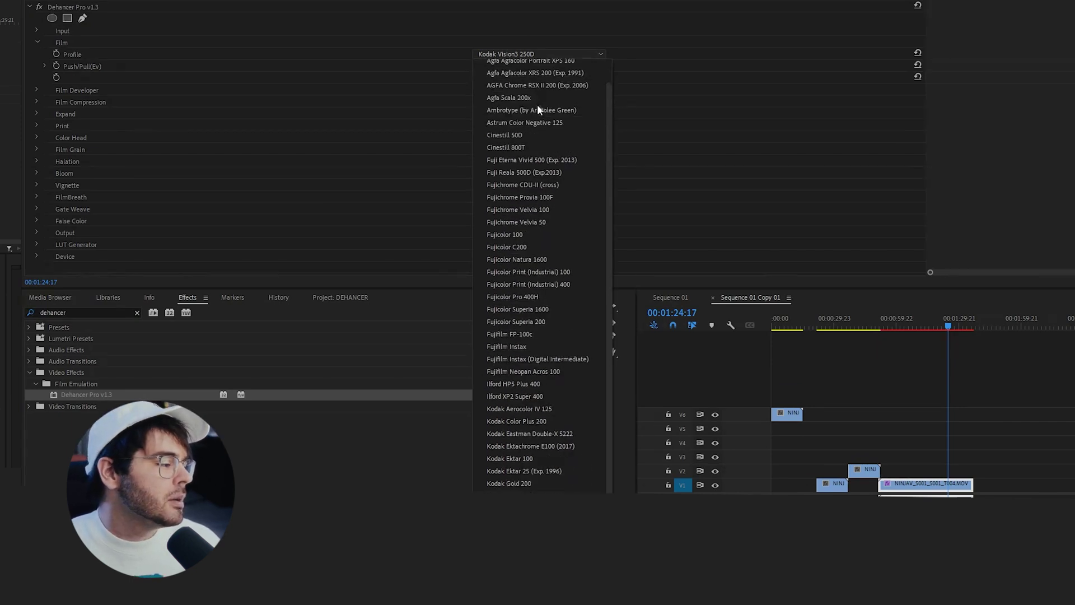
pyautogui.scroll(-3, 527, 140)
pyautogui.scroll(6, 520, 149)
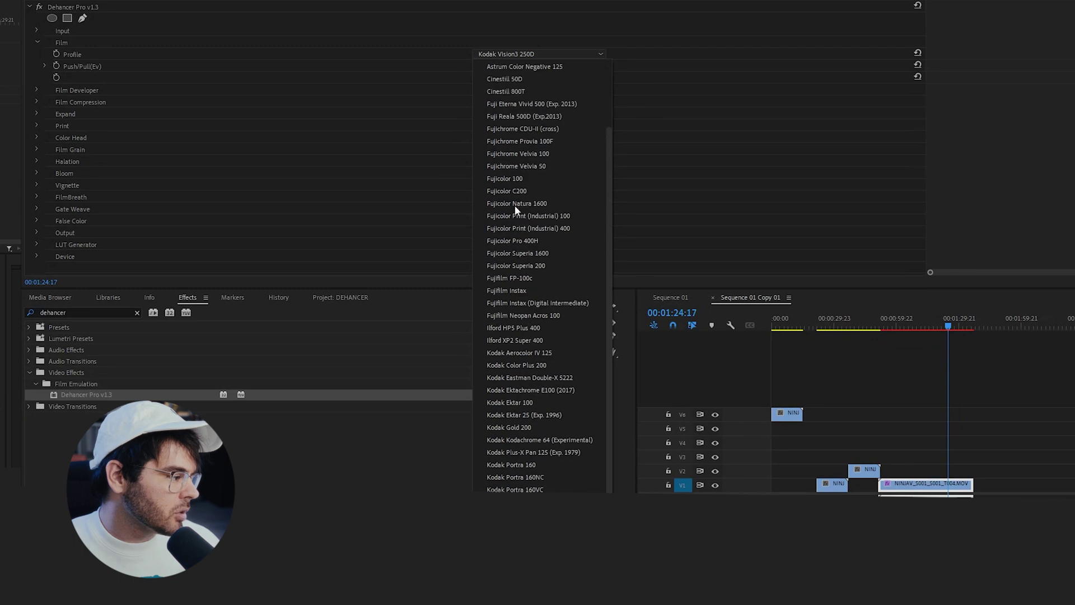
pyautogui.click(516, 160)
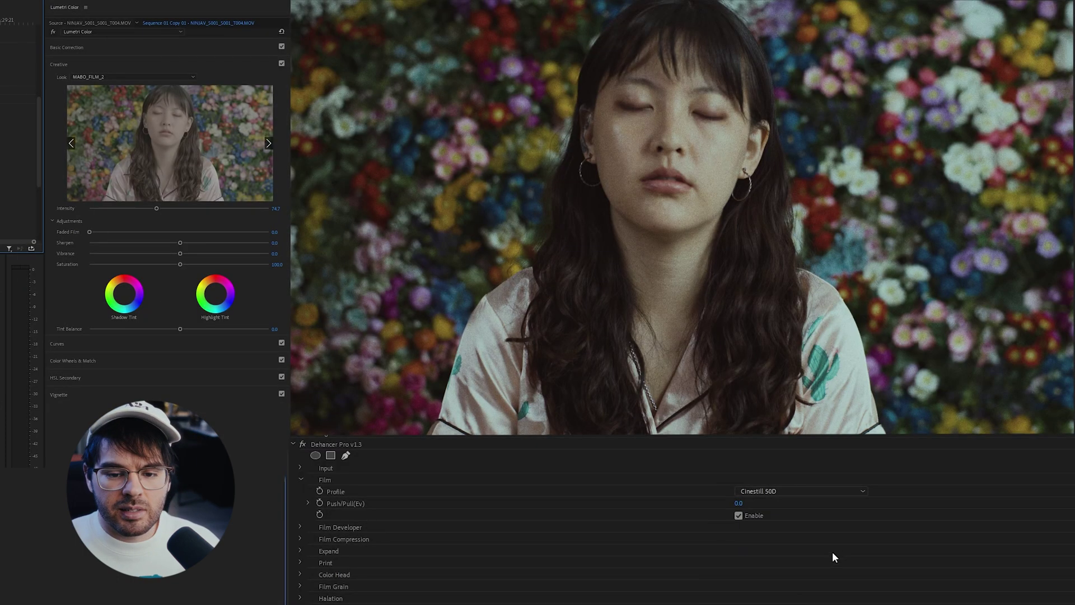
# Step: Try other film profiles on the clip, ending on Ilford XP2 Super 400
pyautogui.click(852, 492)
pyautogui.click(775, 577)
pyautogui.click(834, 486)
pyautogui.click(808, 560)
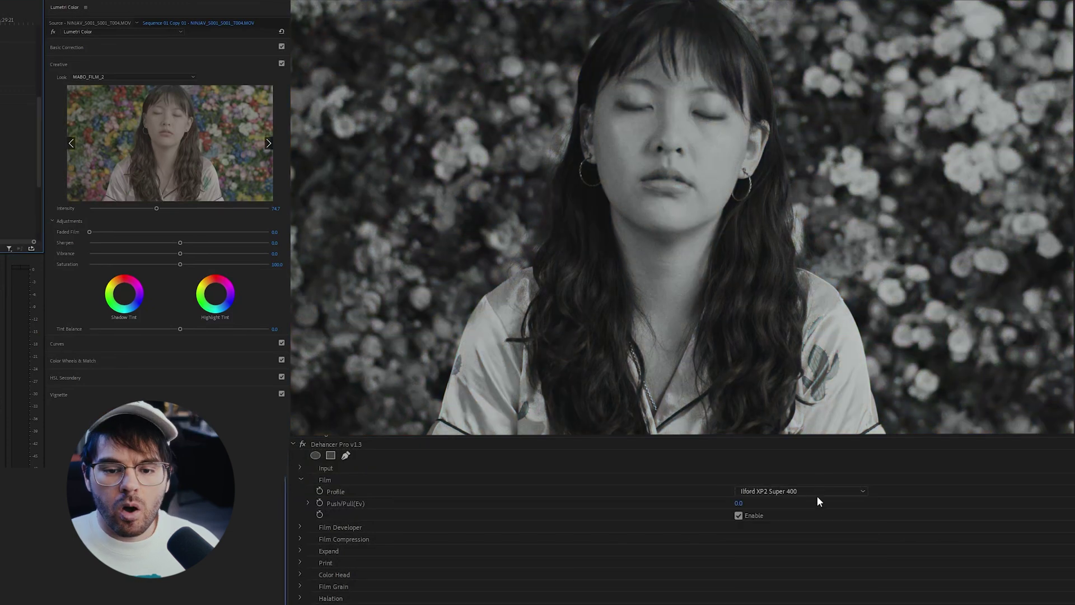
# Step: Set the film profile to Agfa Agfacolor Portrait XPS 160 and collapse the Film settings
pyautogui.click(852, 491)
pyautogui.scroll(10, 830, 554)
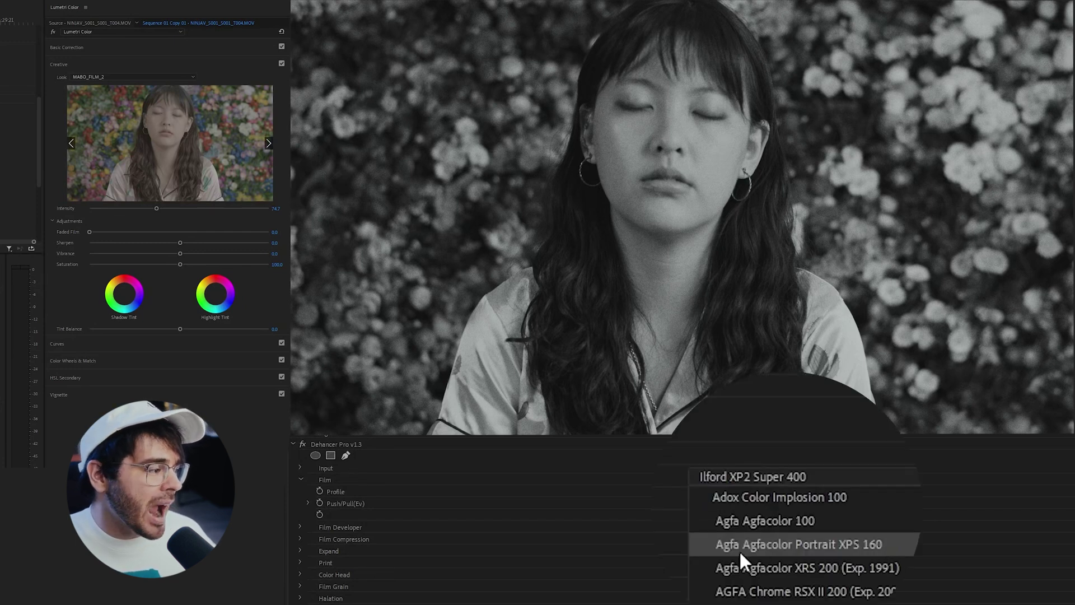
pyautogui.click(821, 545)
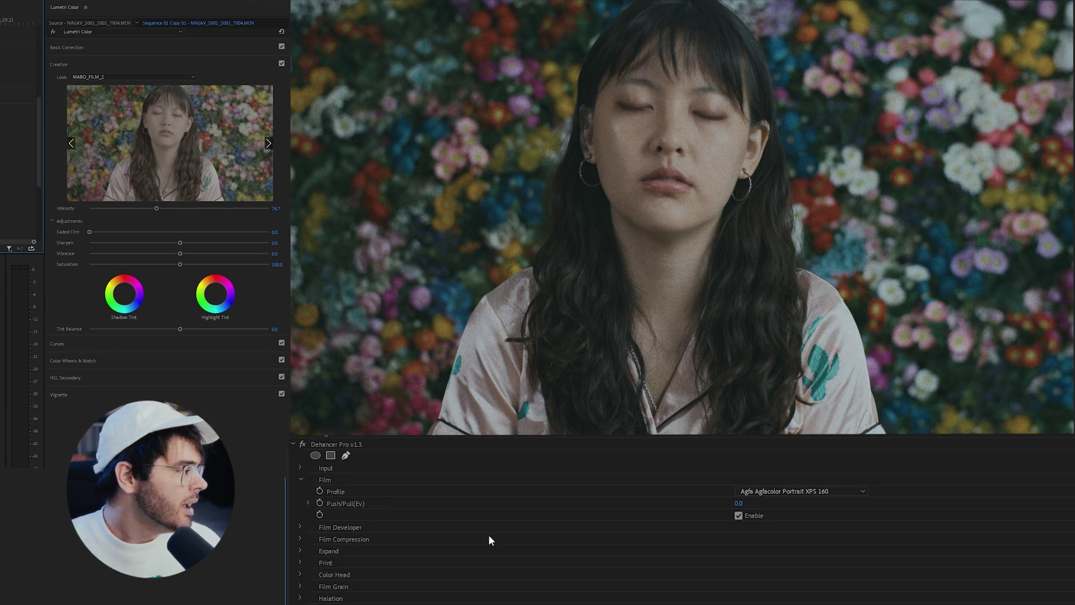
pyautogui.click(302, 478)
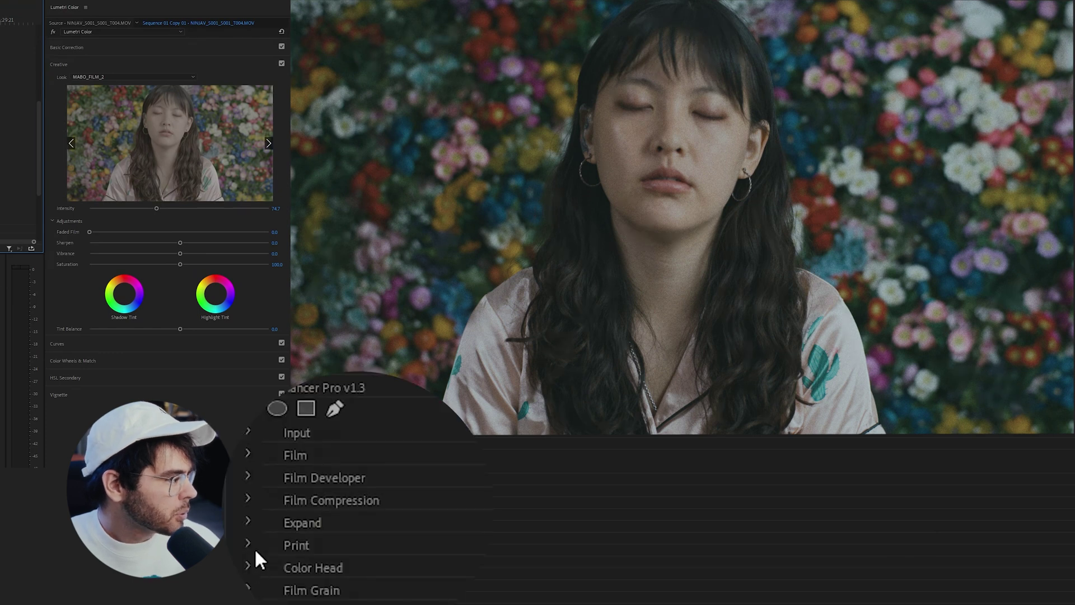
# Step: Set the Print profile to Fujifilm 3513 Print film
pyautogui.click(247, 542)
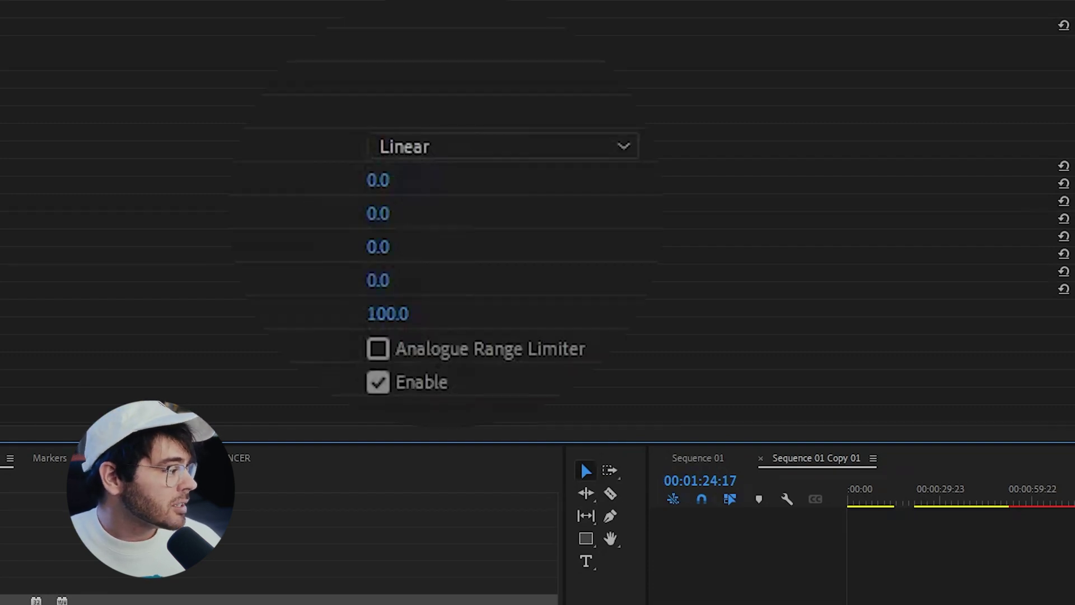
pyautogui.click(444, 156)
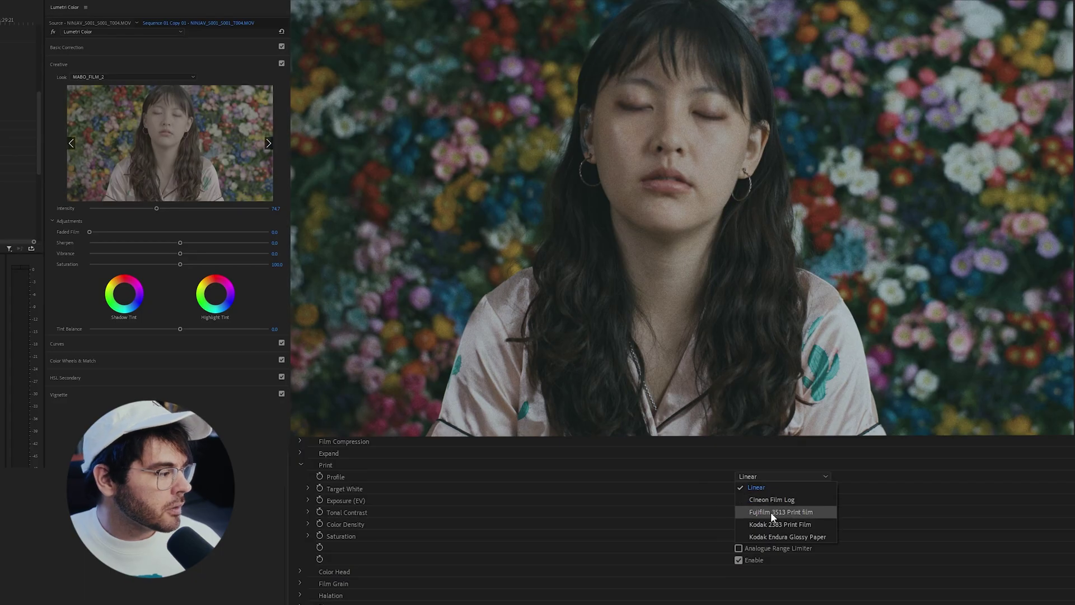
pyautogui.click(770, 512)
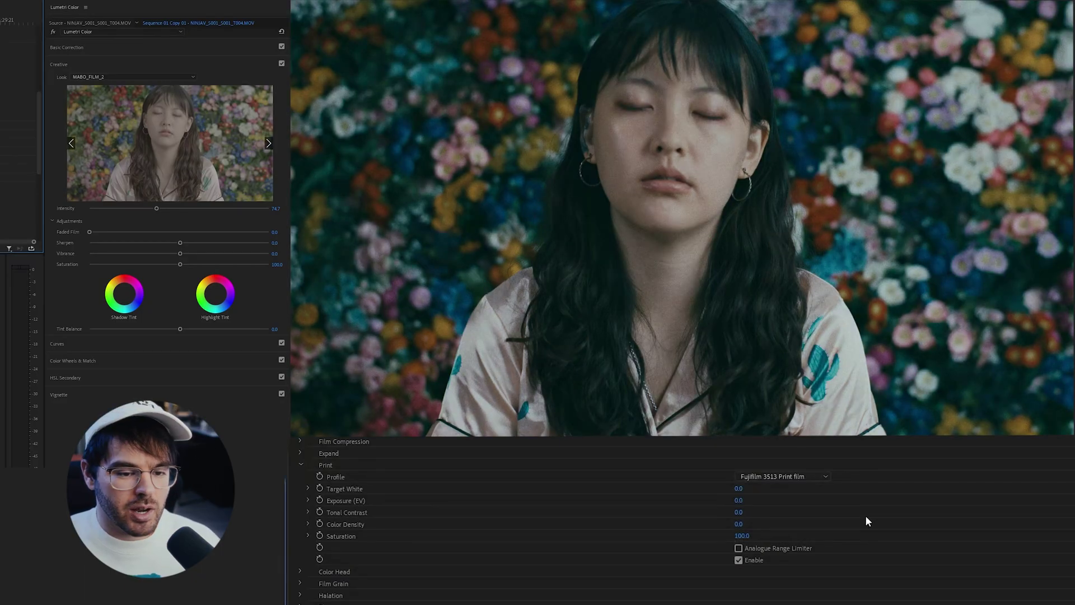
# Step: Try the Kodak 2383 Print Film and Kodak Endura Glossy Paper print profiles and return to Fujifilm 3513 Print film
pyautogui.click(813, 476)
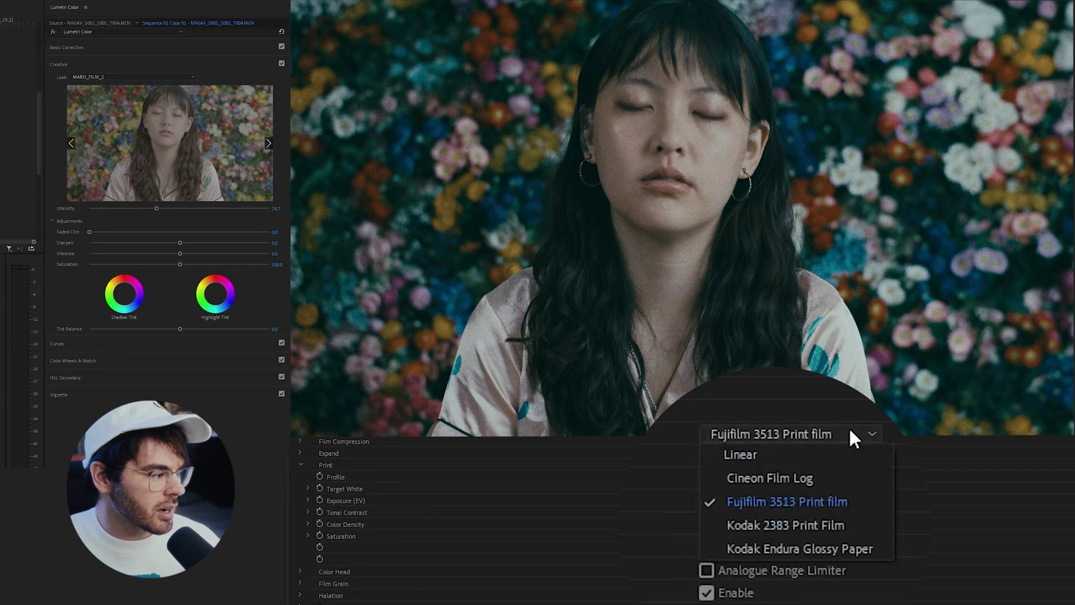
pyautogui.click(806, 522)
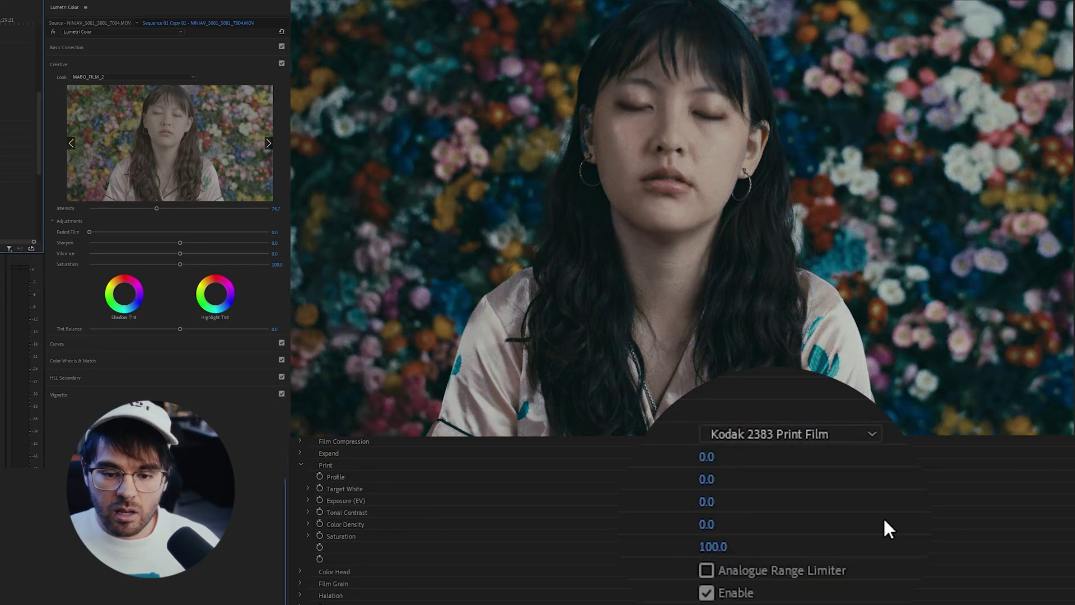
pyautogui.click(867, 435)
pyautogui.click(779, 549)
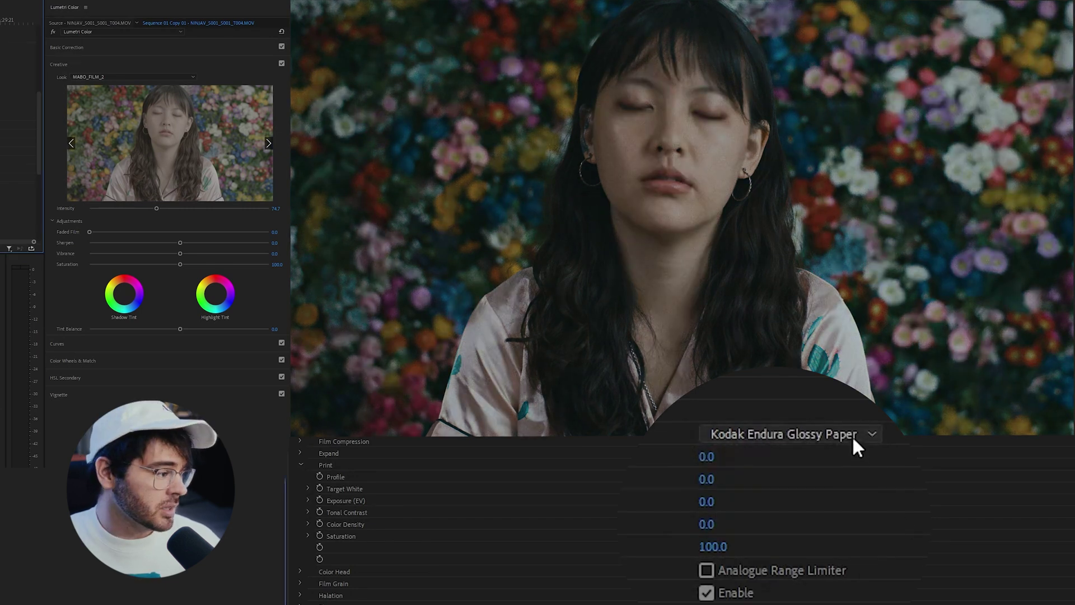
pyautogui.click(856, 436)
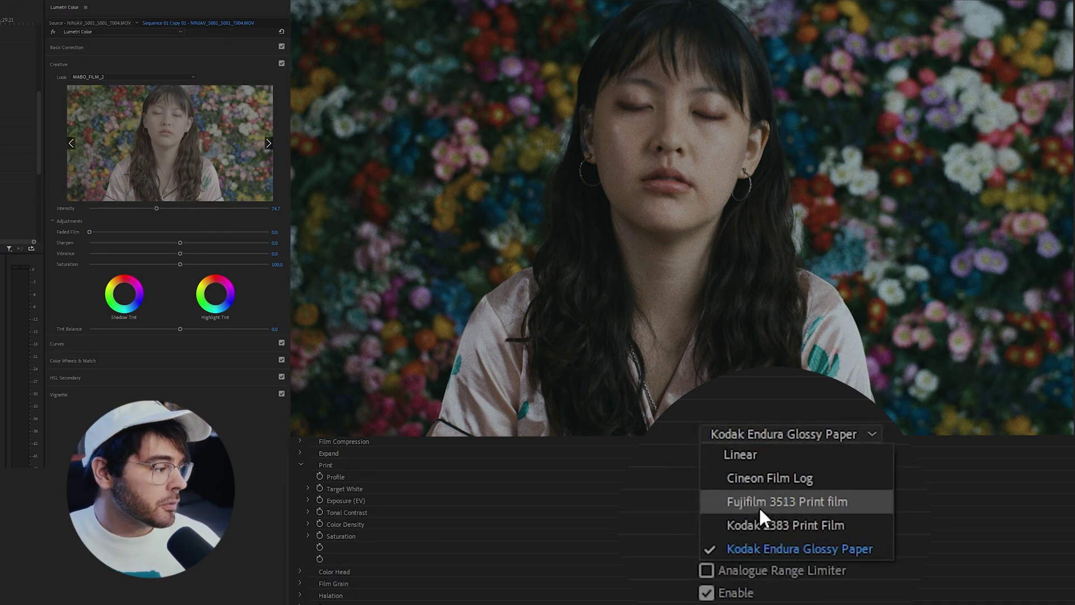
pyautogui.click(758, 506)
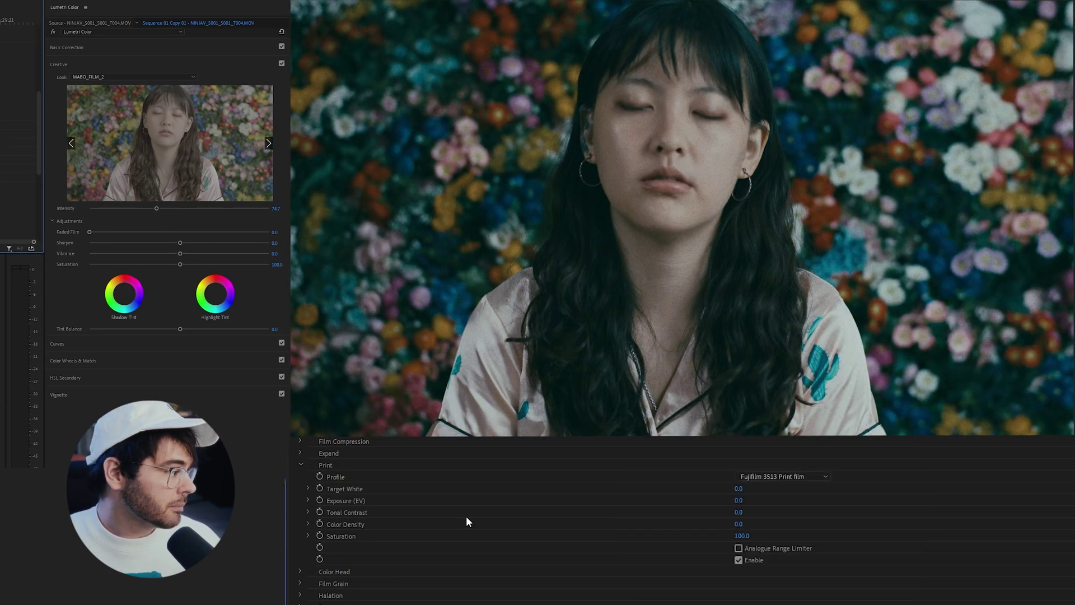
# Step: Close the Print settings, raise Film Developer's Contrast Boost to 100 and enable Film Developer
pyautogui.click(301, 465)
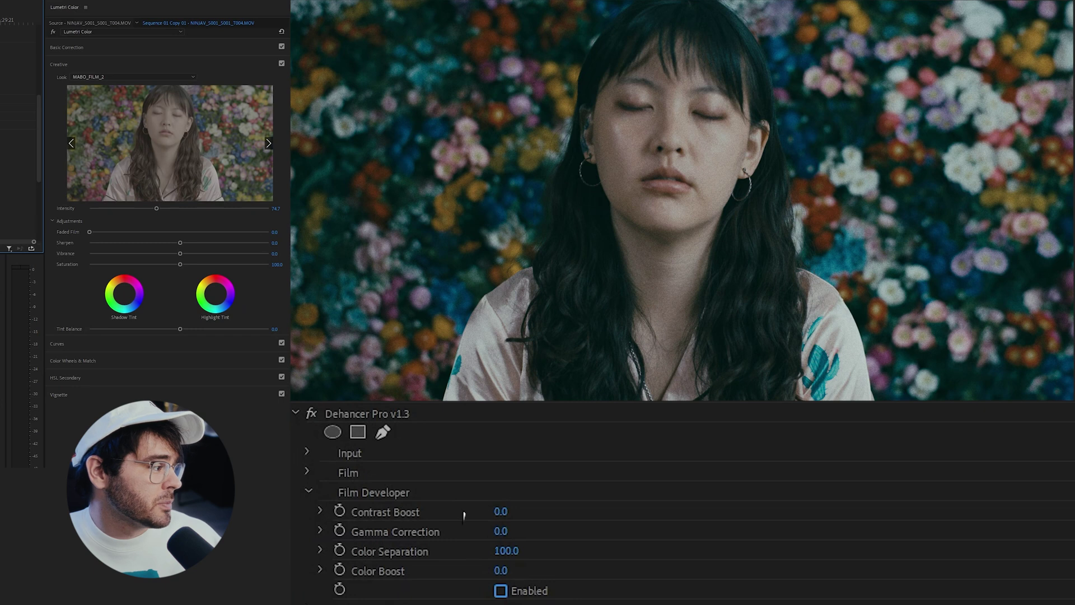
pyautogui.moveTo(501, 512); pyautogui.dragTo(543, 527)
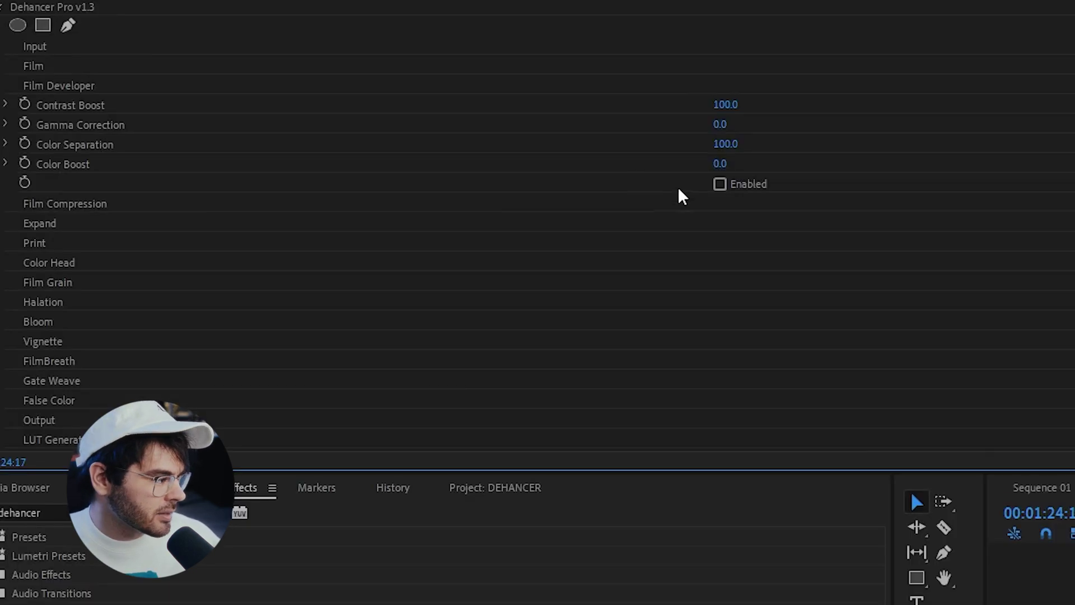
pyautogui.click(500, 590)
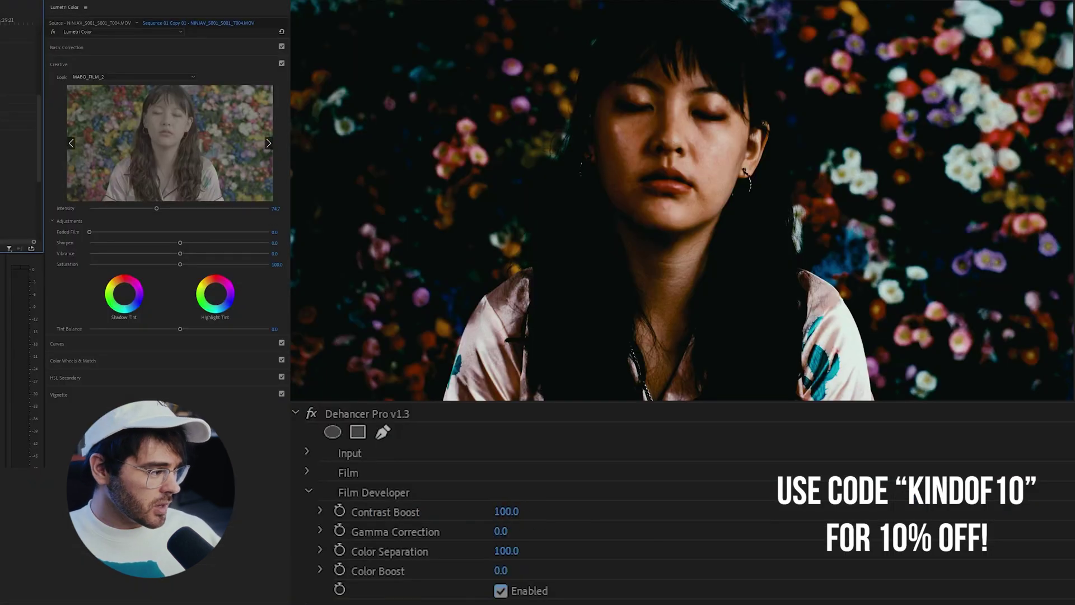
# Step: Try a Film Developer Contrast Boost of 20 and settle on 30
pyautogui.click(505, 511)
pyautogui.write('20')
pyautogui.press('Return')
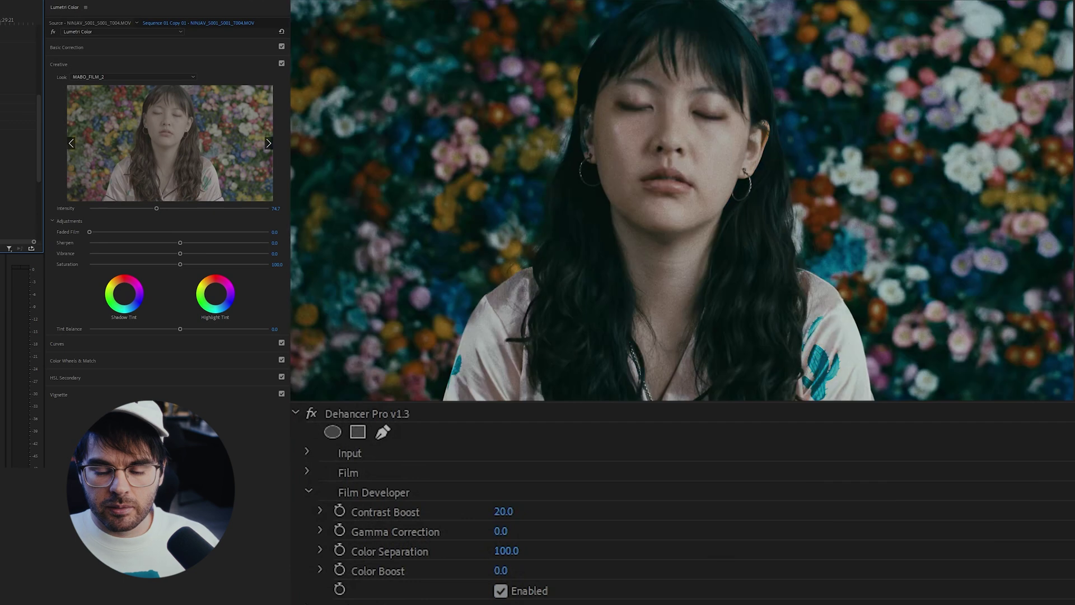
pyautogui.click(501, 511)
pyautogui.write('30')
pyautogui.press('Return')
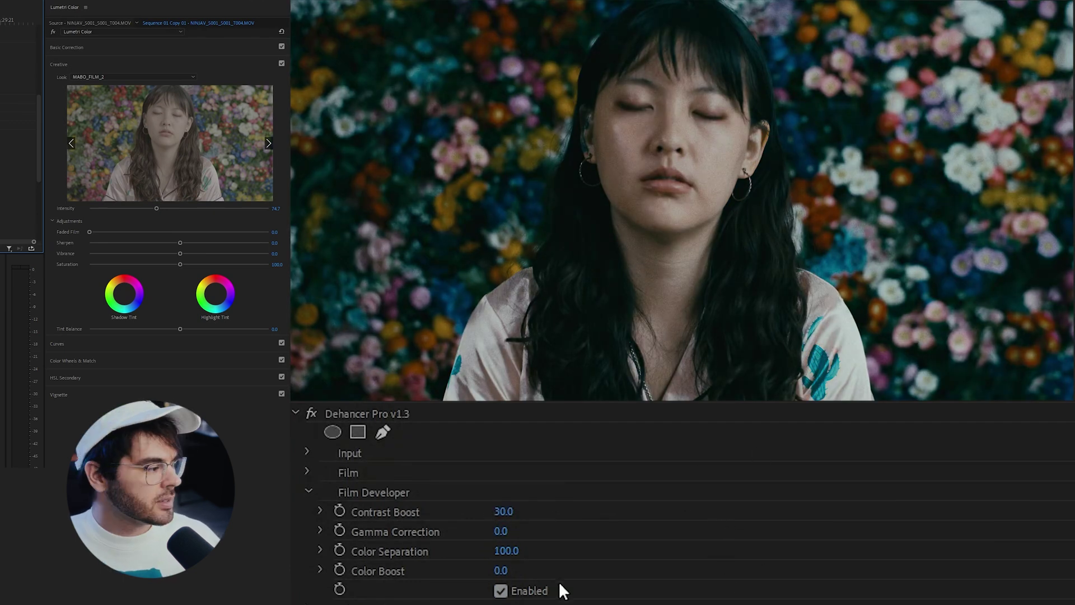
# Step: Compare the image with and without the Film Developer adjustment, leaving it enabled
pyautogui.click(500, 591)
pyautogui.click(500, 591)
pyautogui.click(500, 591)
pyautogui.click(500, 591)
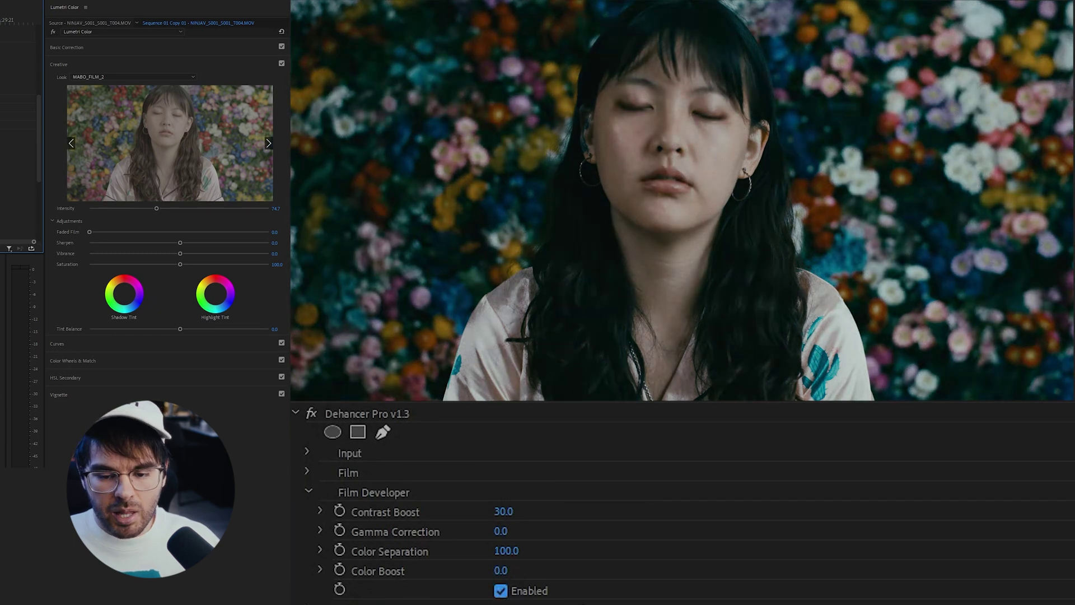
pyautogui.click(309, 495)
pyautogui.click(309, 492)
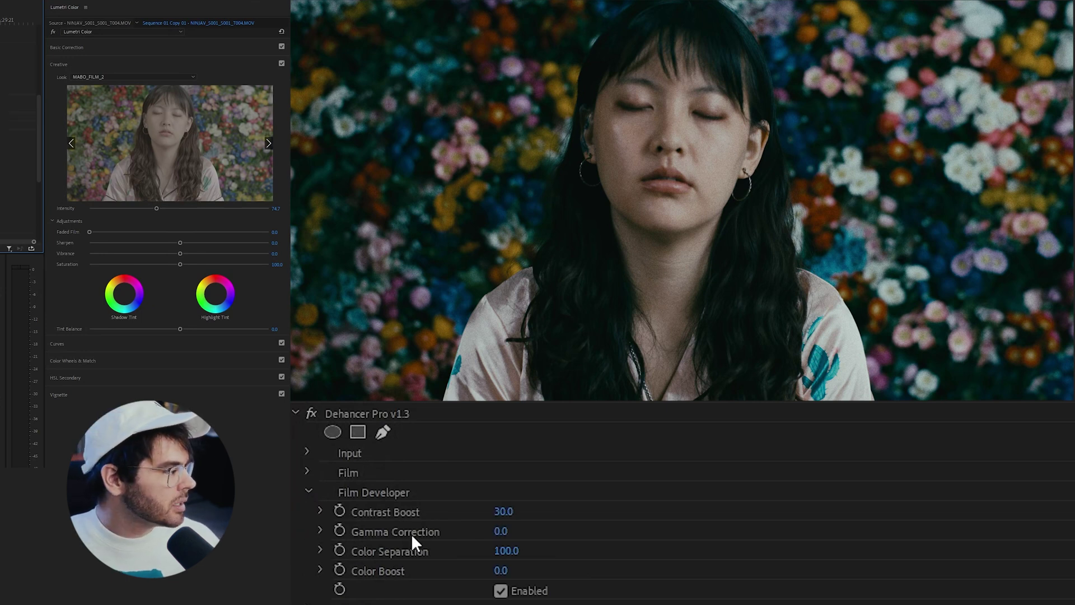
# Step: Raise the Film Developer's Gamma Correction to 26
pyautogui.click(500, 530)
pyautogui.click(553, 529)
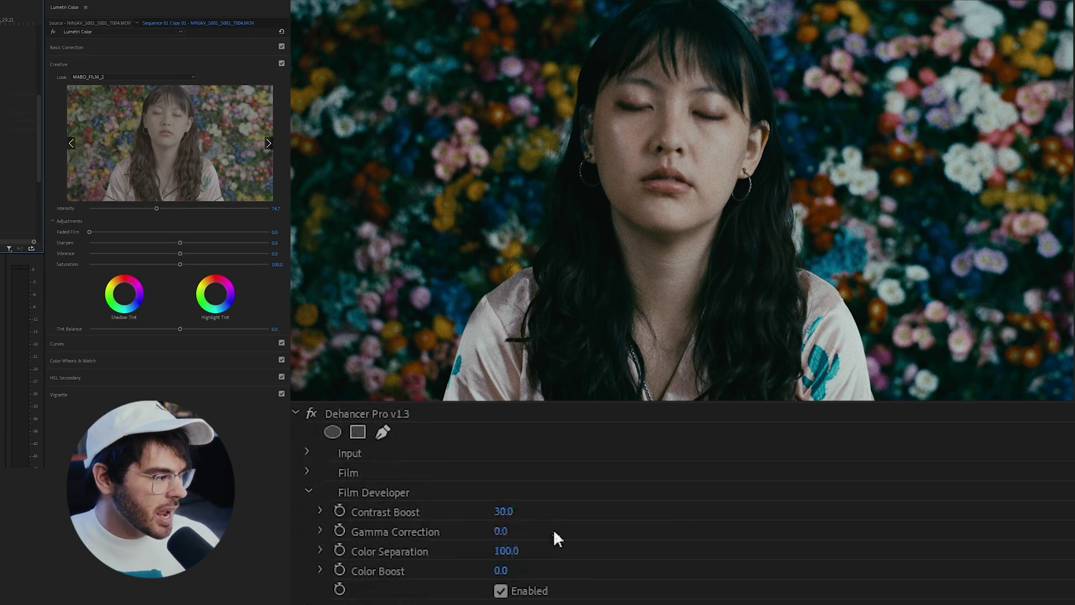
pyautogui.moveTo(500, 531); pyautogui.dragTo(518, 531)
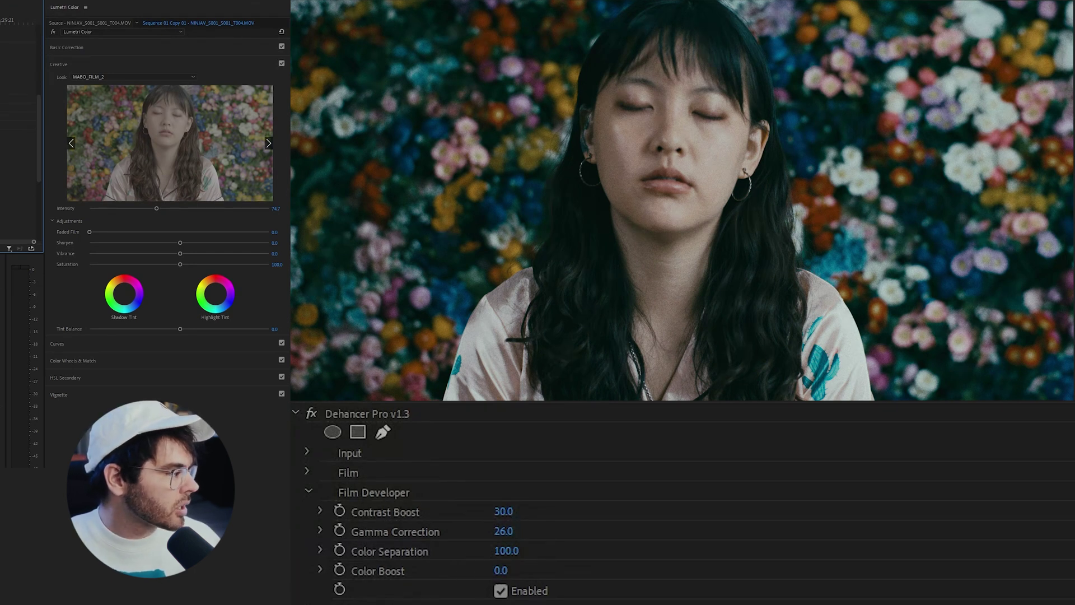
# Step: Try Film Developer Color Boost values of 100 and 20 and settle on 40
pyautogui.moveTo(501, 570); pyautogui.dragTo(554, 570)
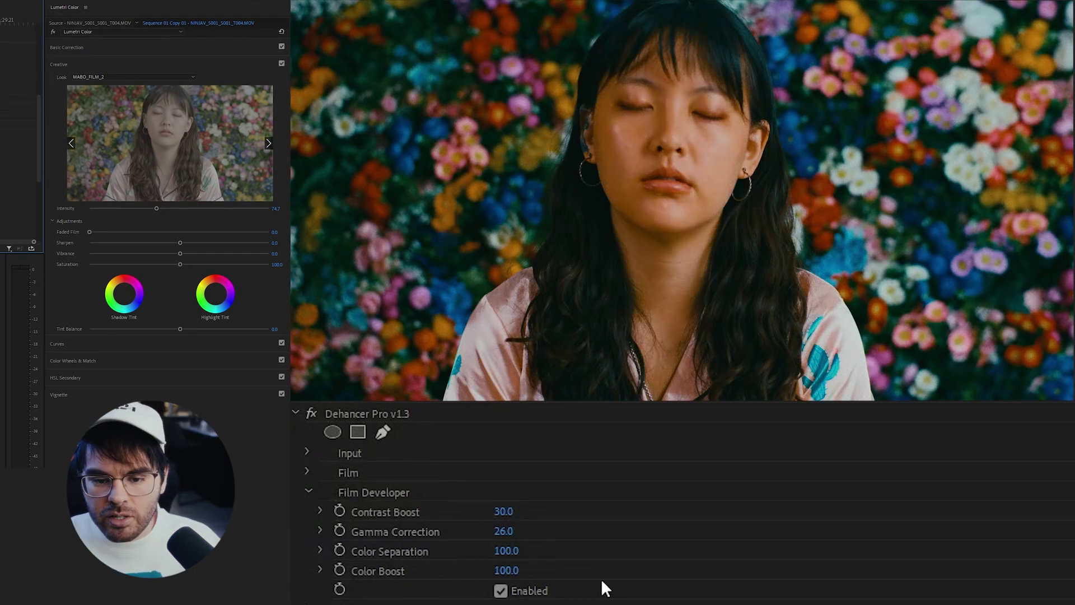
pyautogui.click(511, 572)
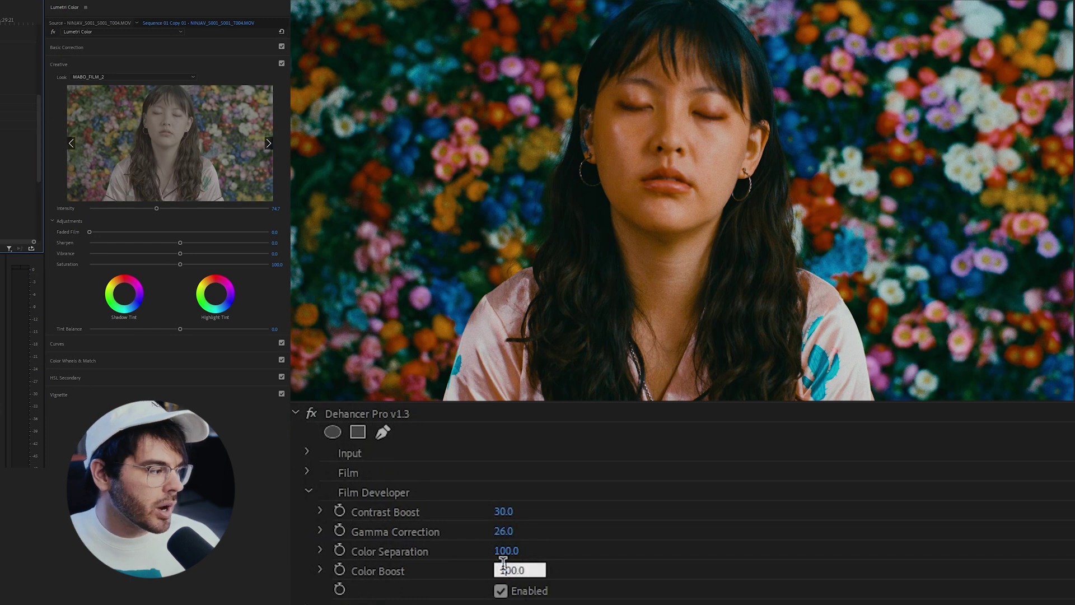
pyautogui.doubleClick(532, 569)
pyautogui.write('20')
pyautogui.press('Return')
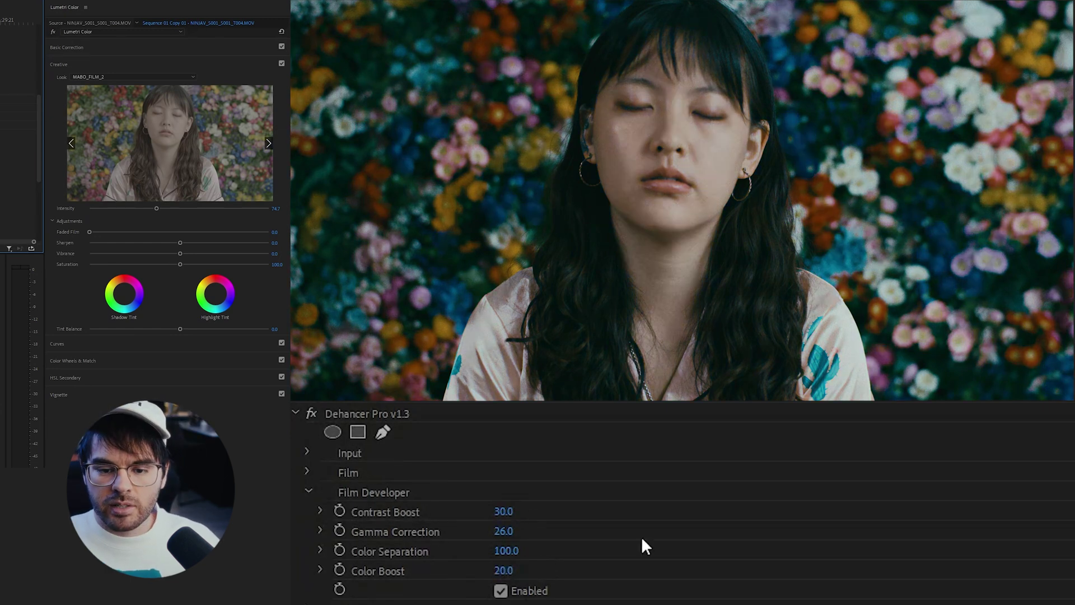
pyautogui.click(512, 570)
pyautogui.write('40')
pyautogui.press('Return')
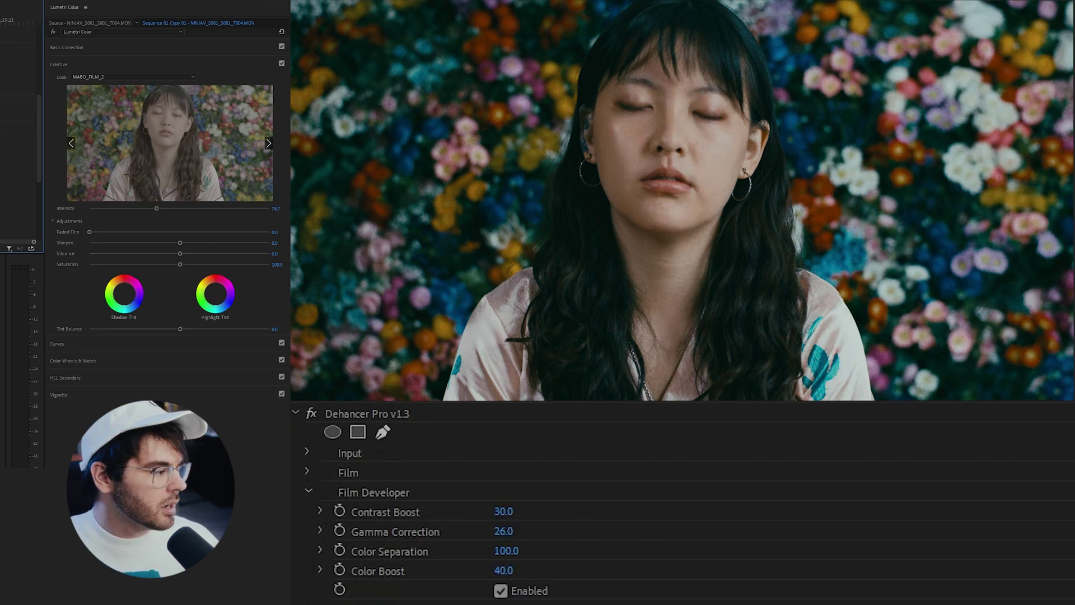
# Step: Collapse Film Developer, show the Film Compression settings and enable Film Compression
pyautogui.click(308, 491)
pyautogui.click(306, 510)
pyautogui.click(307, 509)
pyautogui.click(307, 511)
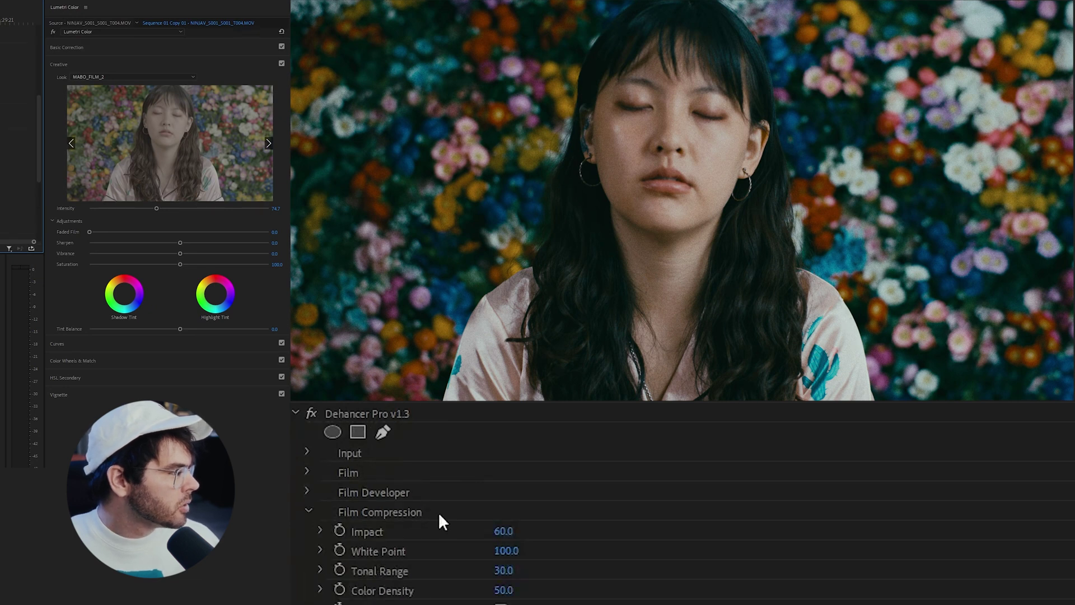
pyautogui.scroll(-2, 453, 558)
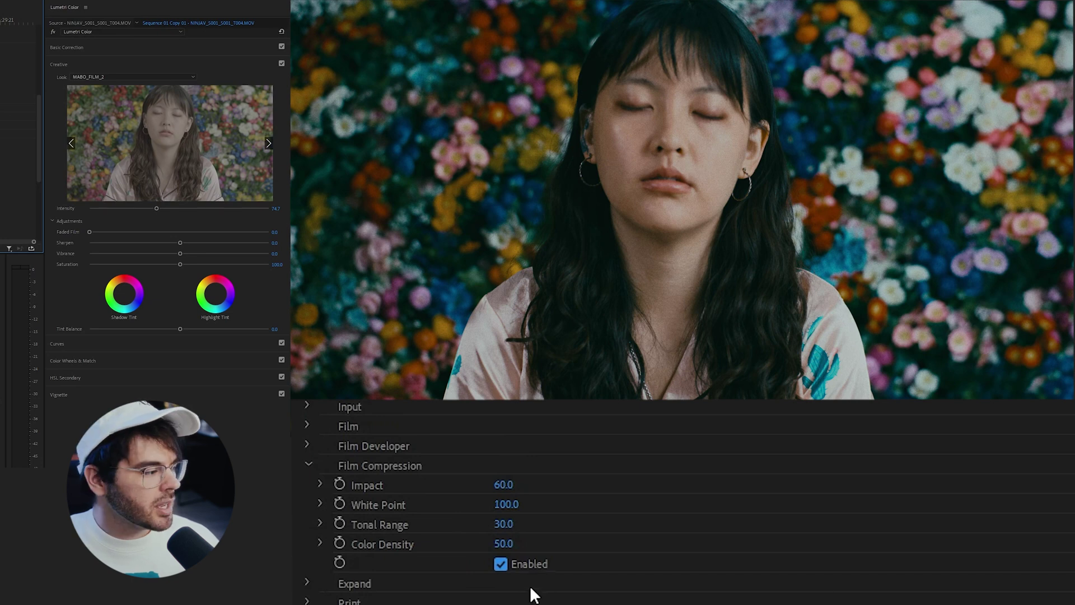
# Step: Compare the image with and without Film Compression, leaving it enabled
pyautogui.click(501, 564)
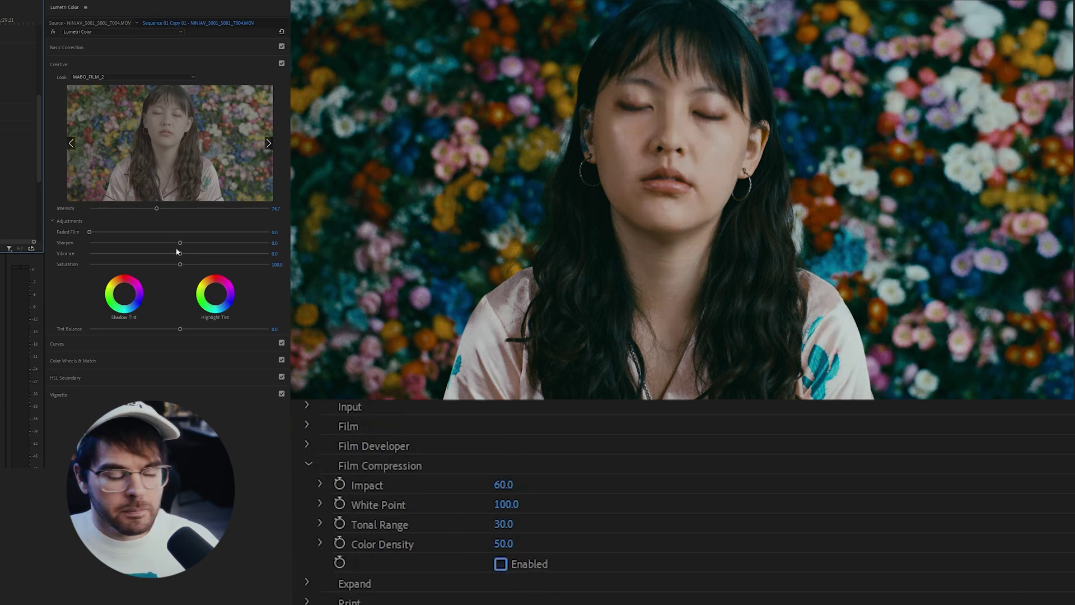
pyautogui.click(500, 564)
pyautogui.click(500, 564)
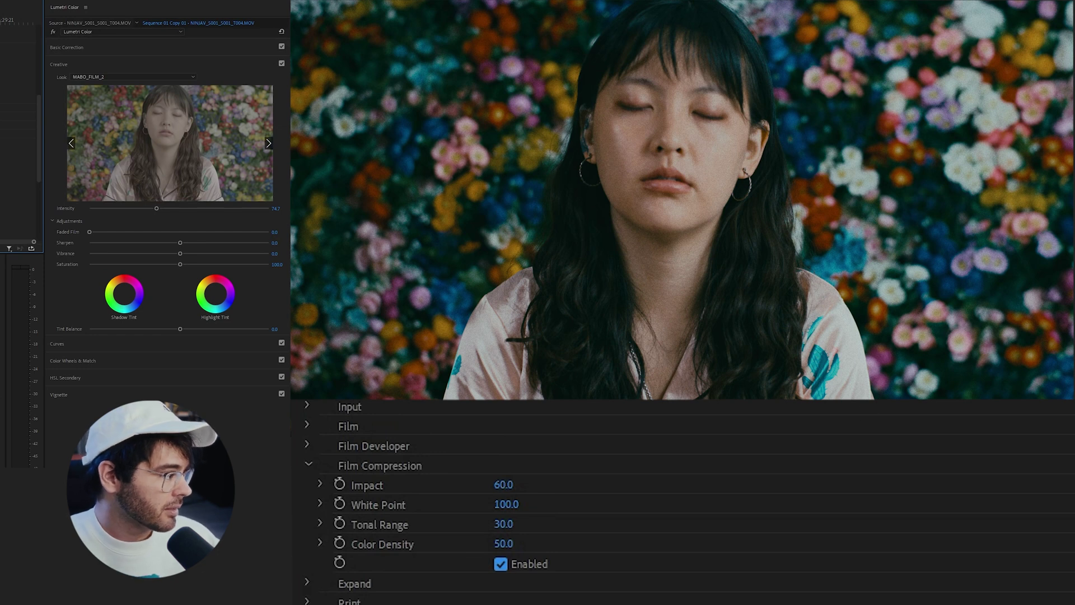
# Step: Set the Film Grain's Chroma to 0, Film Type to Positive and Shadows to 0
pyautogui.scroll(-5, 408, 454)
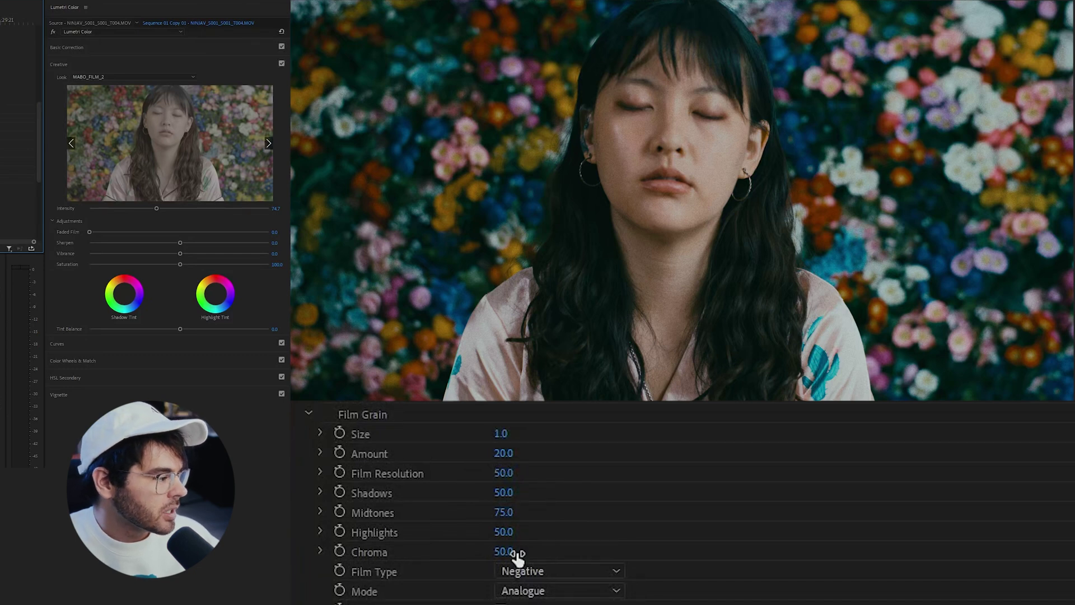
pyautogui.moveTo(501, 551); pyautogui.dragTo(470, 551)
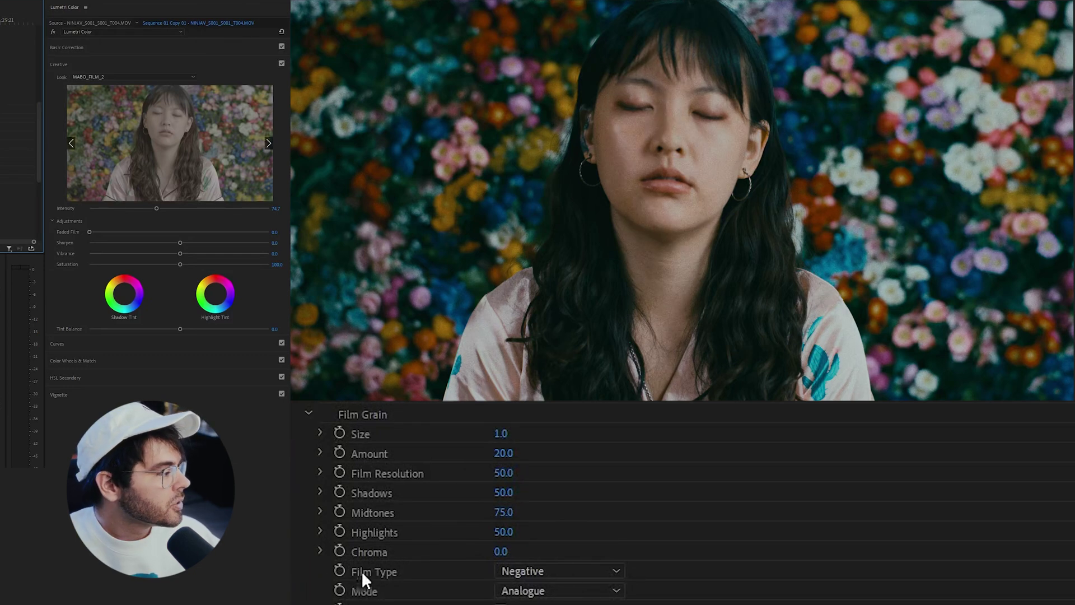
pyautogui.click(607, 571)
pyautogui.click(527, 600)
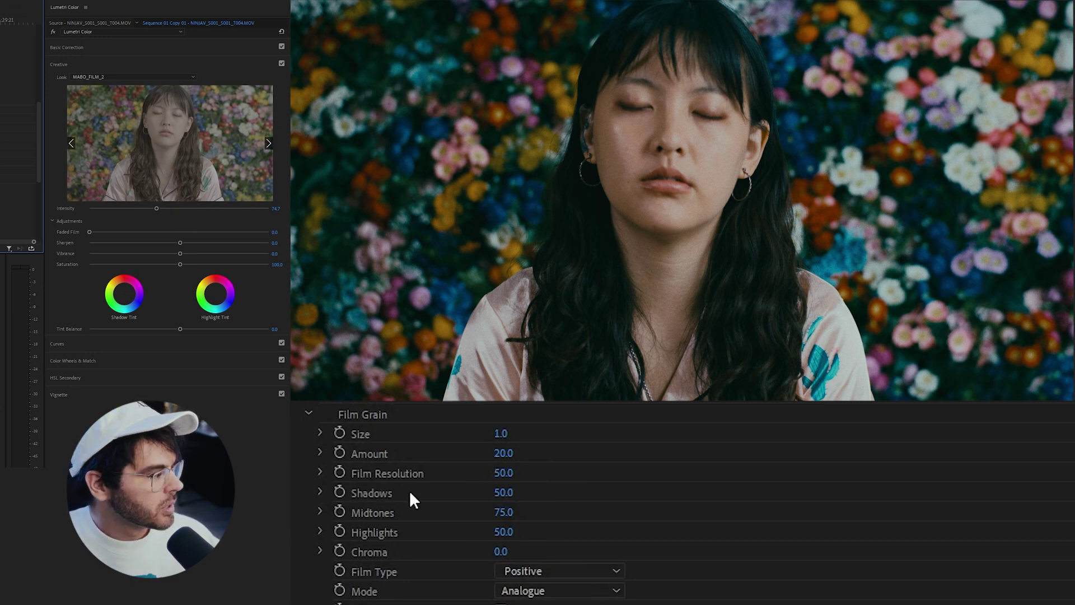
pyautogui.moveTo(503, 492); pyautogui.dragTo(486, 492)
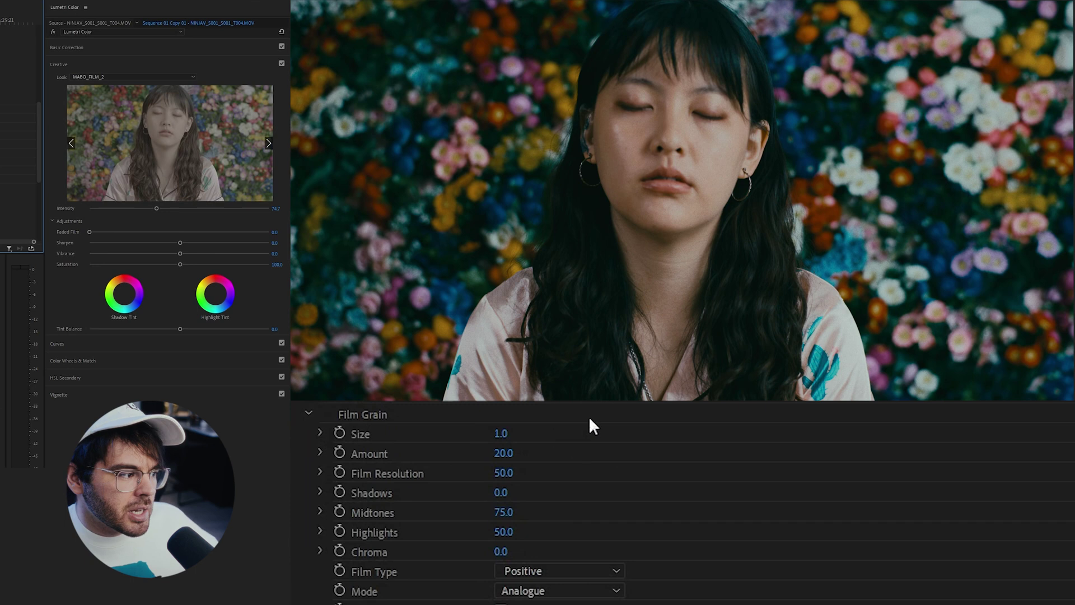
# Step: Try Film Resolution values of 100 and 0 in Film Grain to compare the image's sharpness
pyautogui.moveTo(521, 475); pyautogui.dragTo(554, 471)
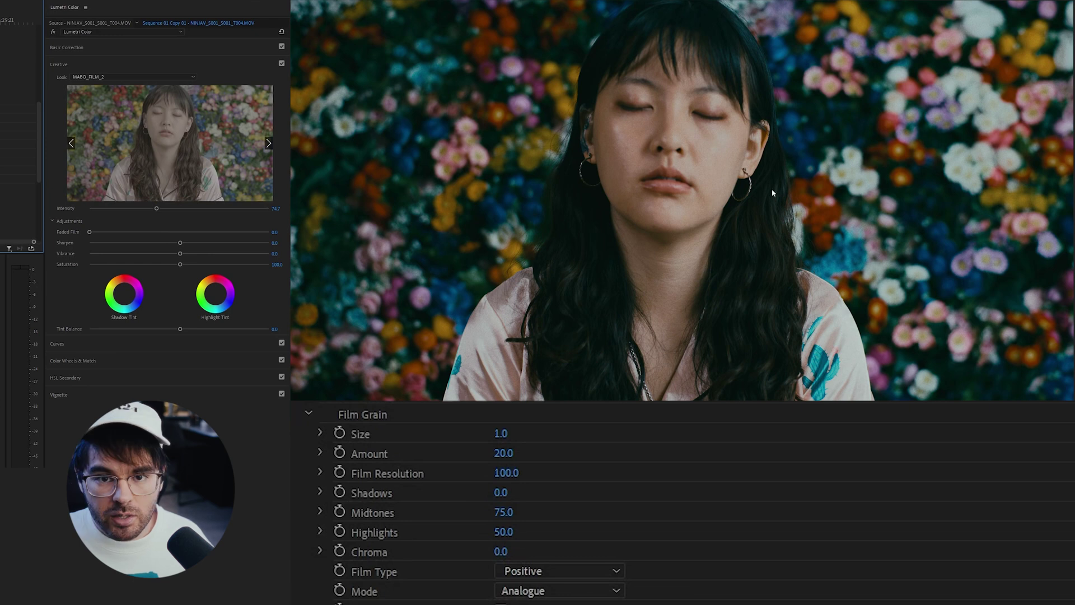
pyautogui.moveTo(500, 473); pyautogui.dragTo(499, 473)
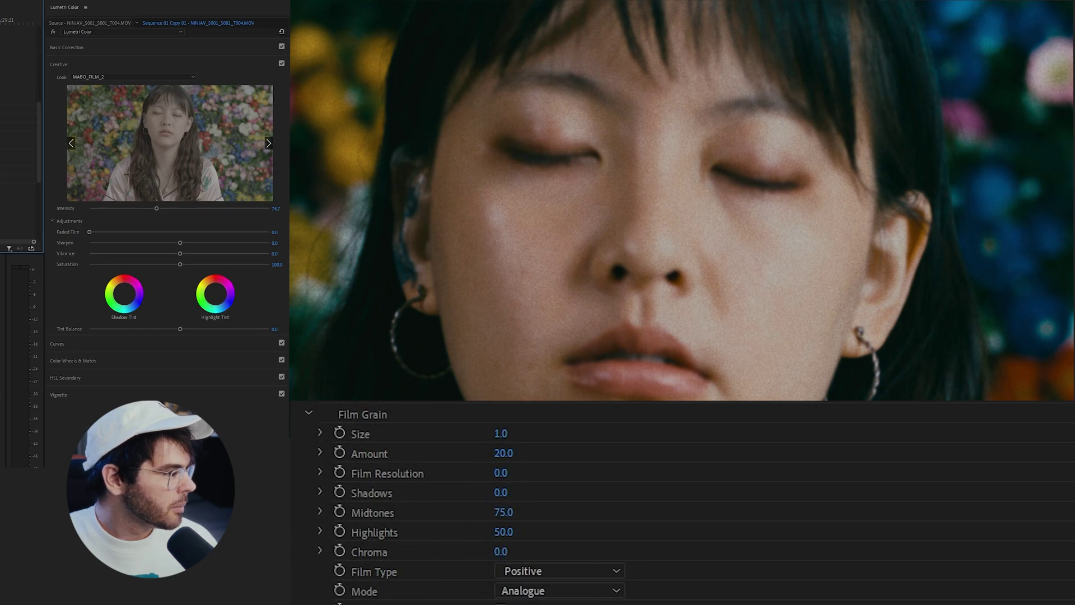
pyautogui.moveTo(501, 473); pyautogui.dragTo(521, 474)
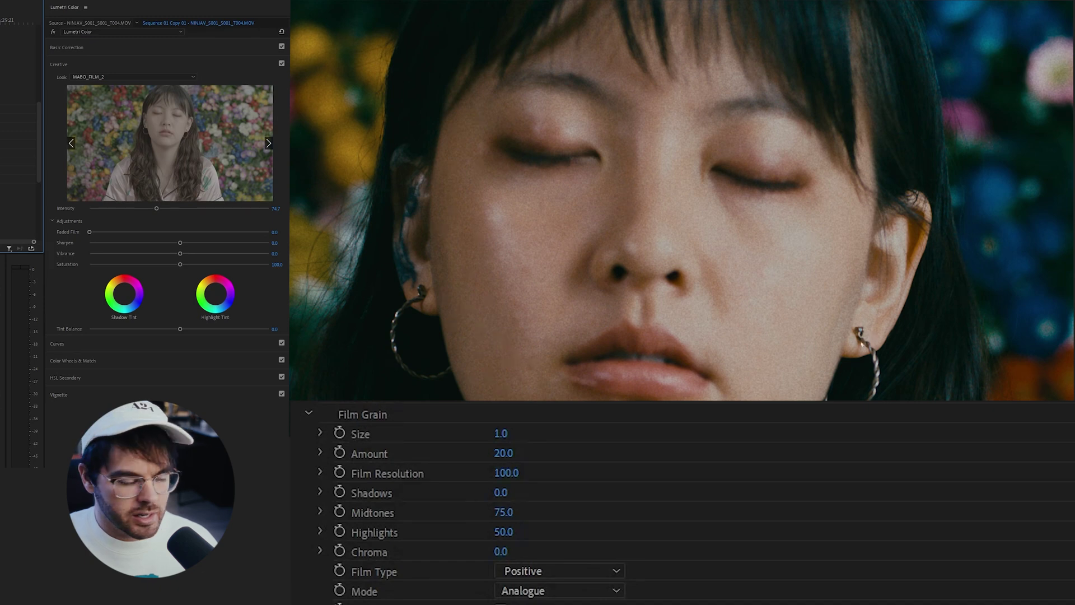
pyautogui.moveTo(514, 477); pyautogui.dragTo(543, 473)
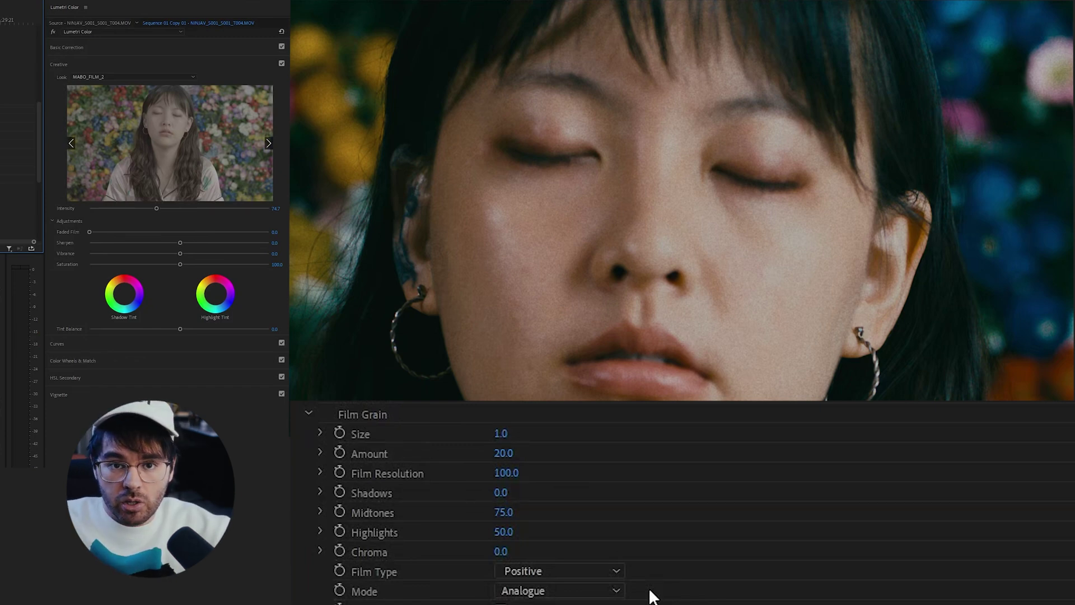
# Step: Set the Film Grain's Film Resolution to 80 and collapse the Film Grain settings
pyautogui.click(506, 473)
pyautogui.write('90')
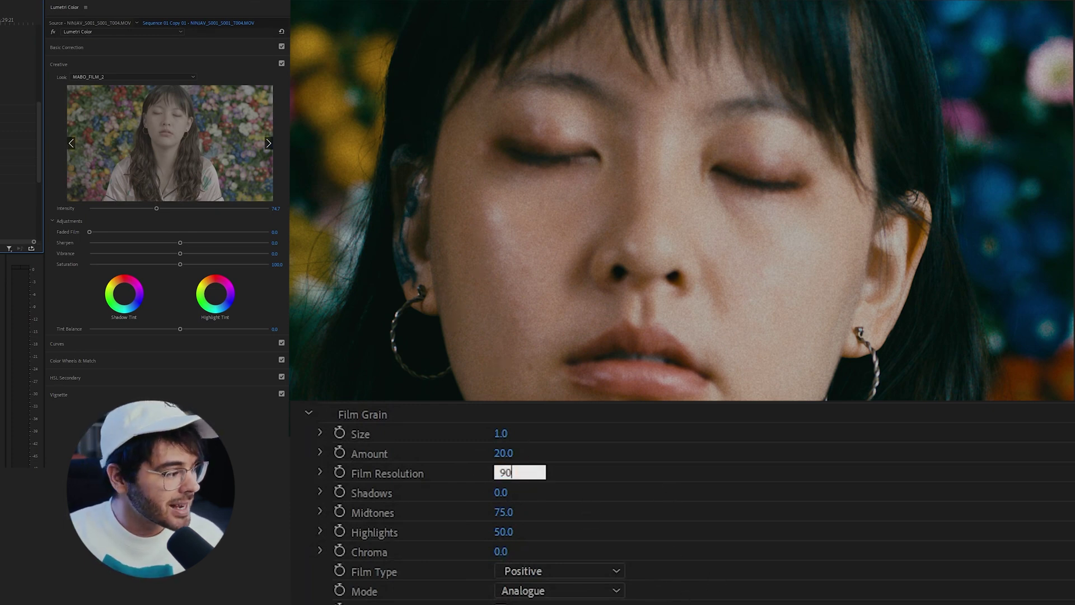
pyautogui.press('BackSpace')
pyautogui.press('BackSpace')
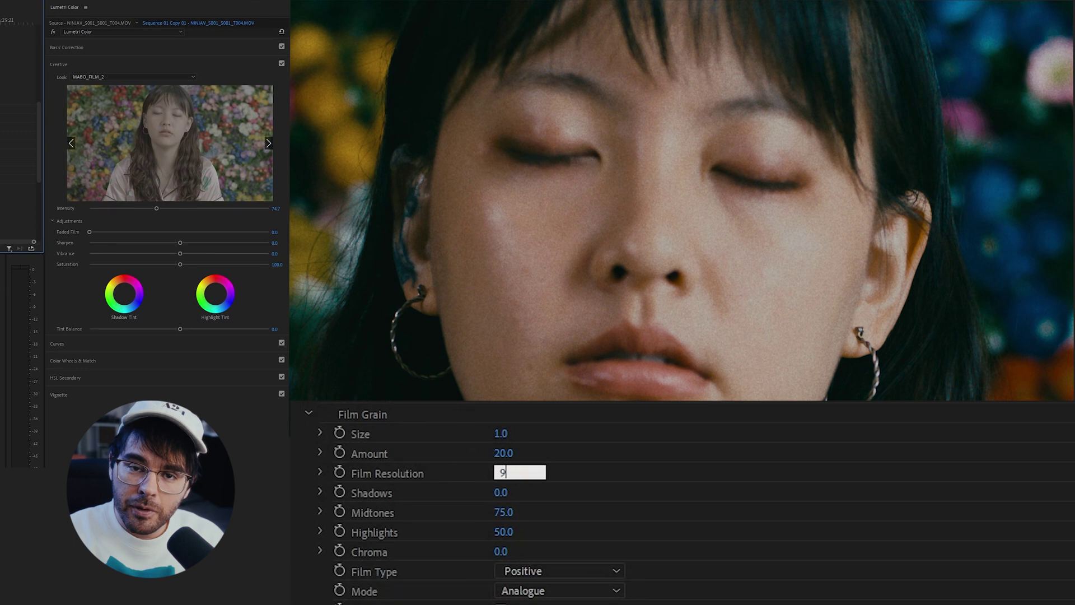
pyautogui.write('80')
pyautogui.press('Return')
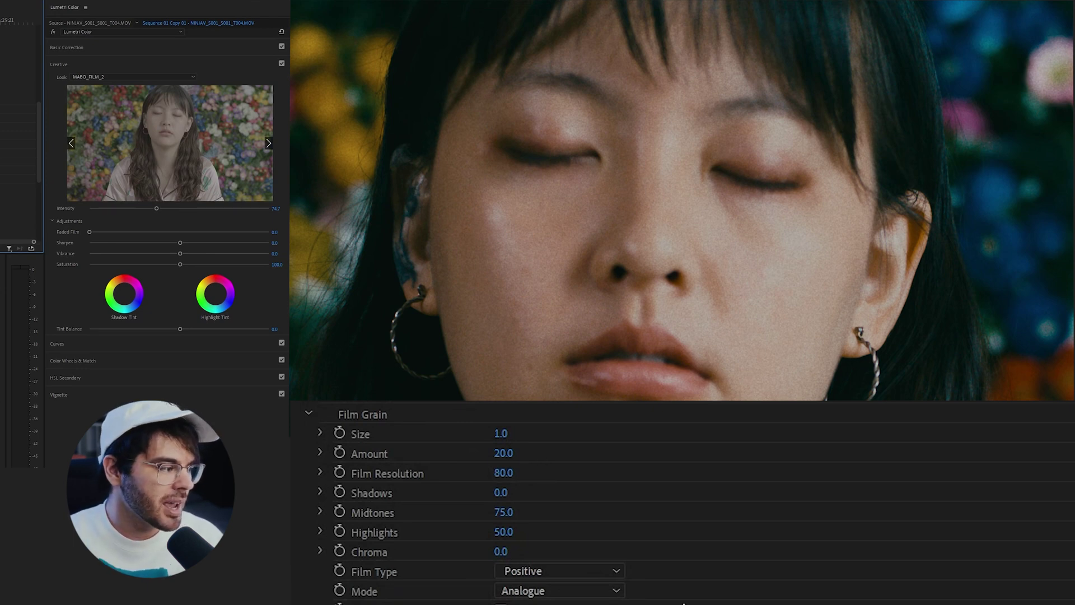
pyautogui.click(308, 413)
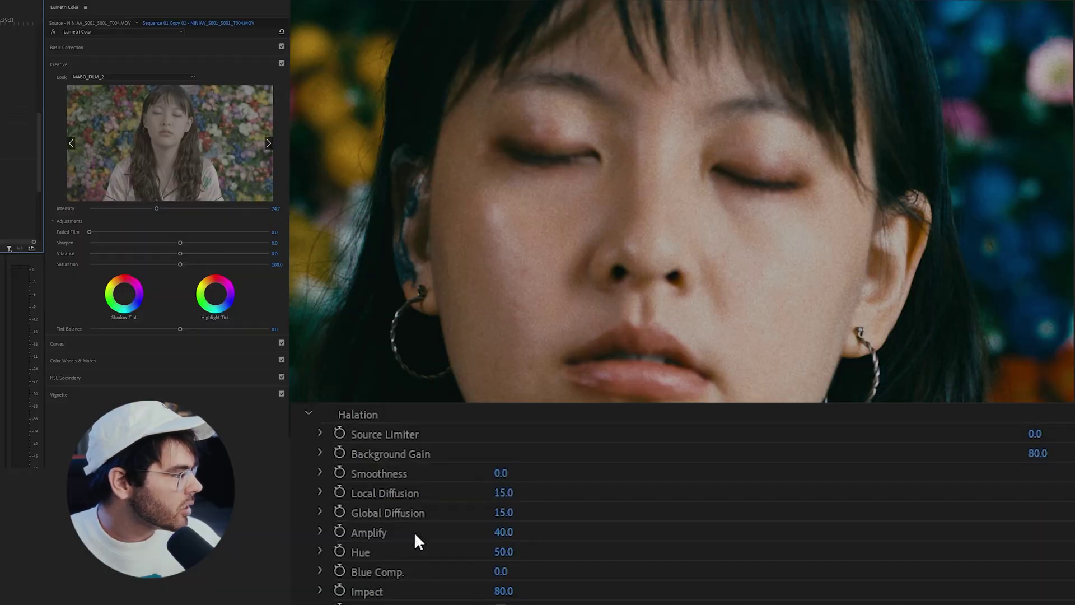
# Step: Raise Halation's Amplify and Impact to 100 and collapse the Halation settings
pyautogui.moveTo(508, 538); pyautogui.dragTo(565, 537)
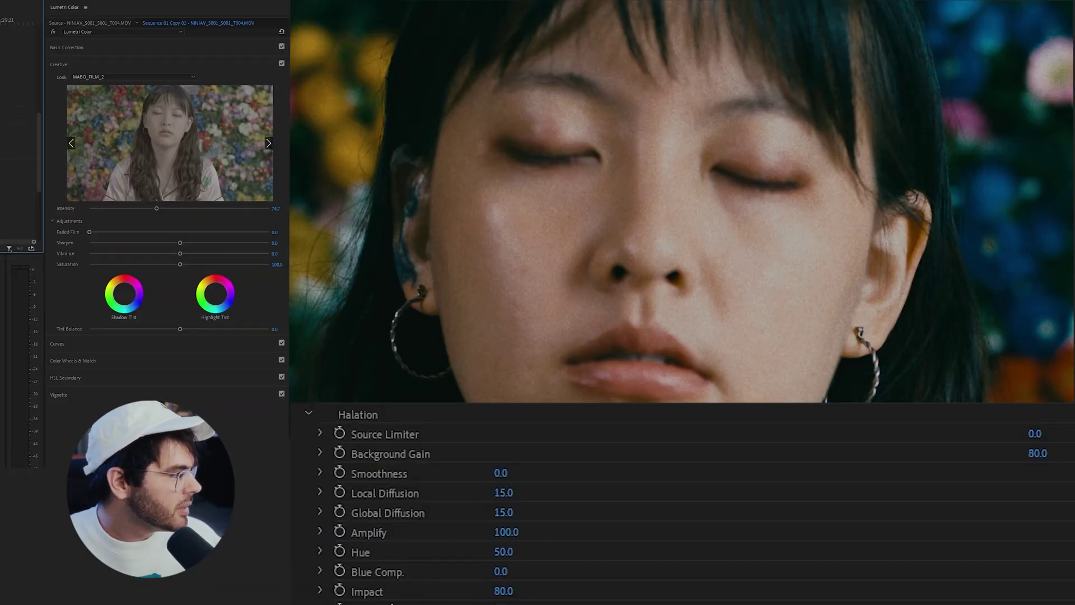
pyautogui.moveTo(493, 591); pyautogui.dragTo(533, 593)
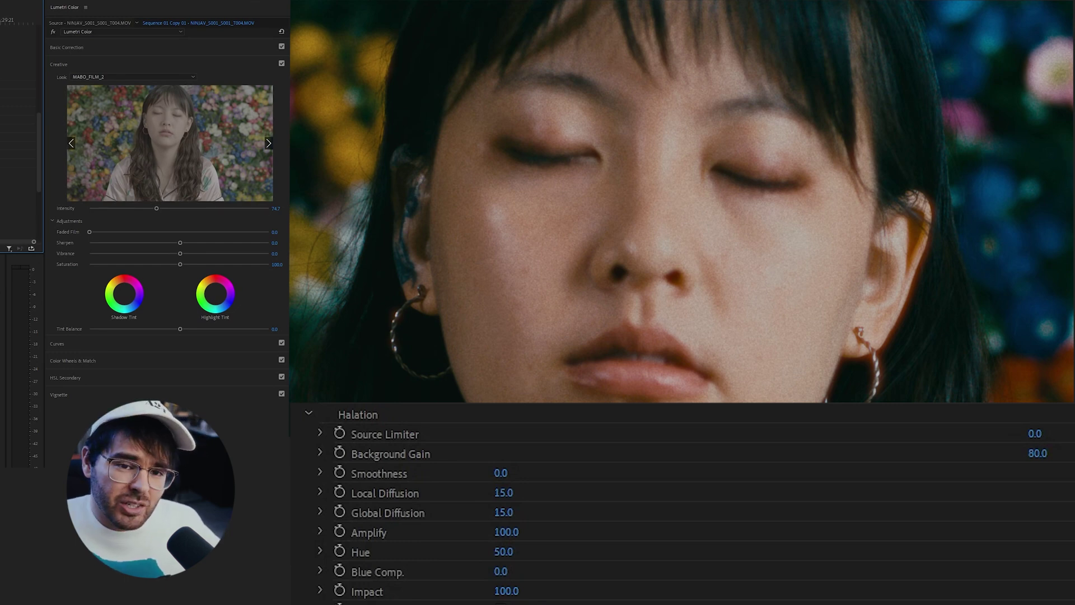
pyautogui.click(309, 412)
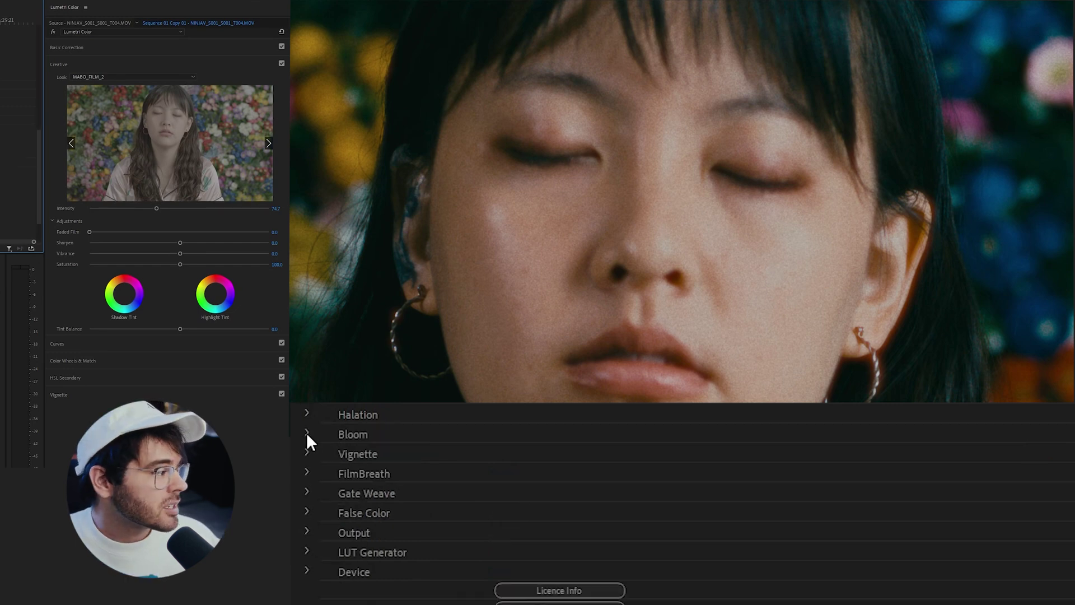
# Step: Expand the Bloom settings and raise Amplify and Impact to 100
pyautogui.click(307, 433)
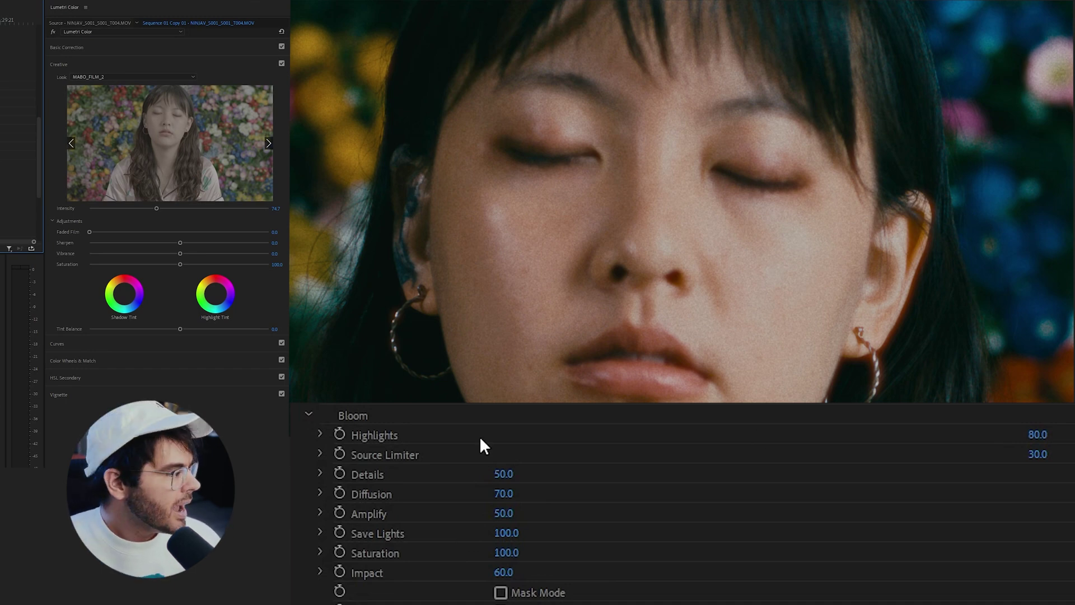
pyautogui.moveTo(506, 568); pyautogui.dragTo(547, 573)
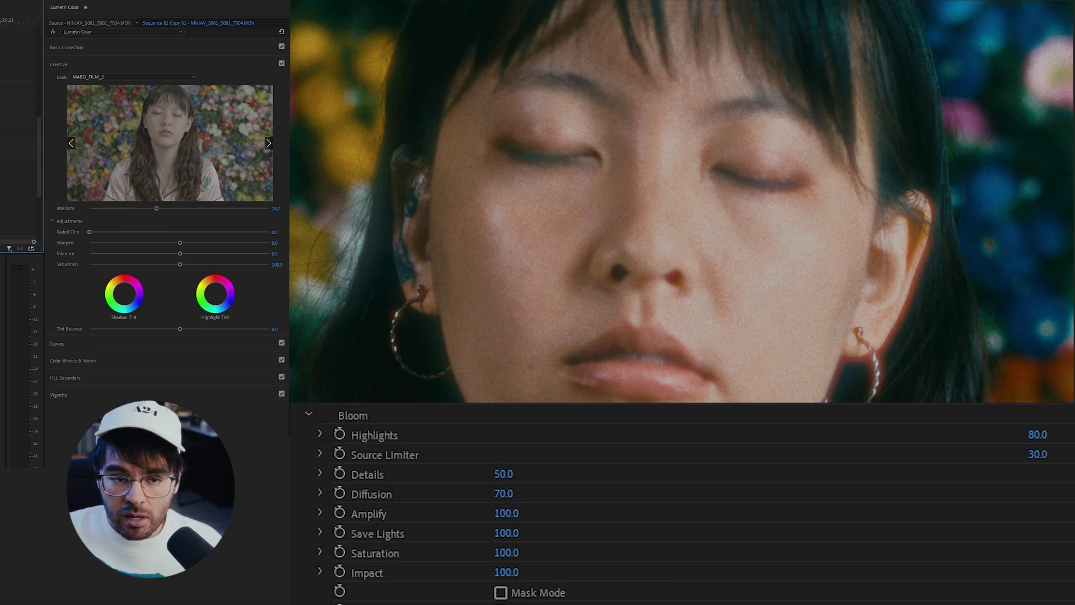
# Step: Review the Film Grain settings again and collapse them
pyautogui.scroll(3, 412, 409)
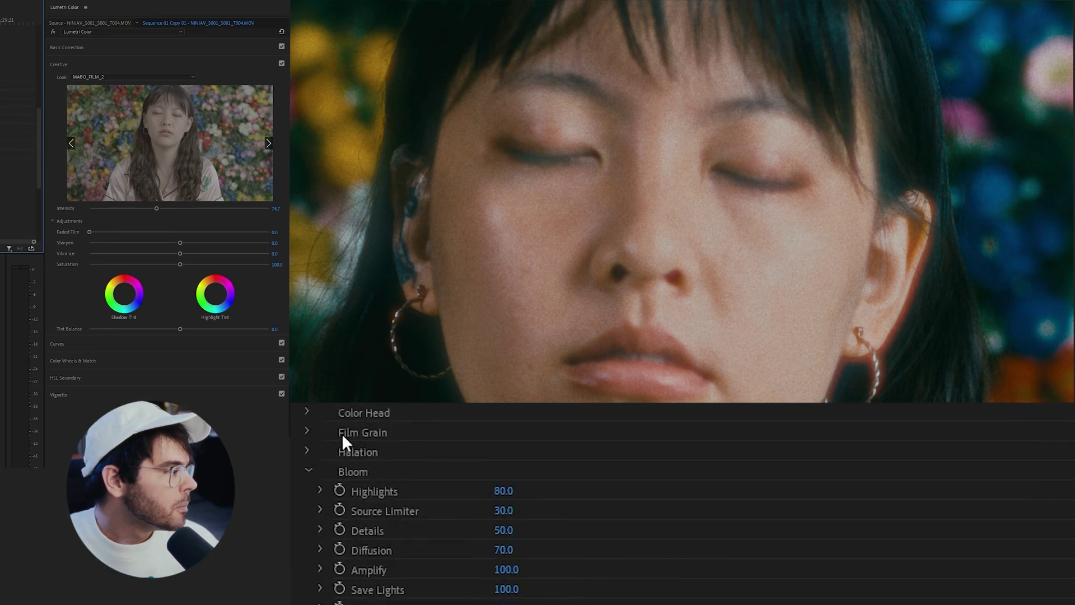
pyautogui.click(310, 431)
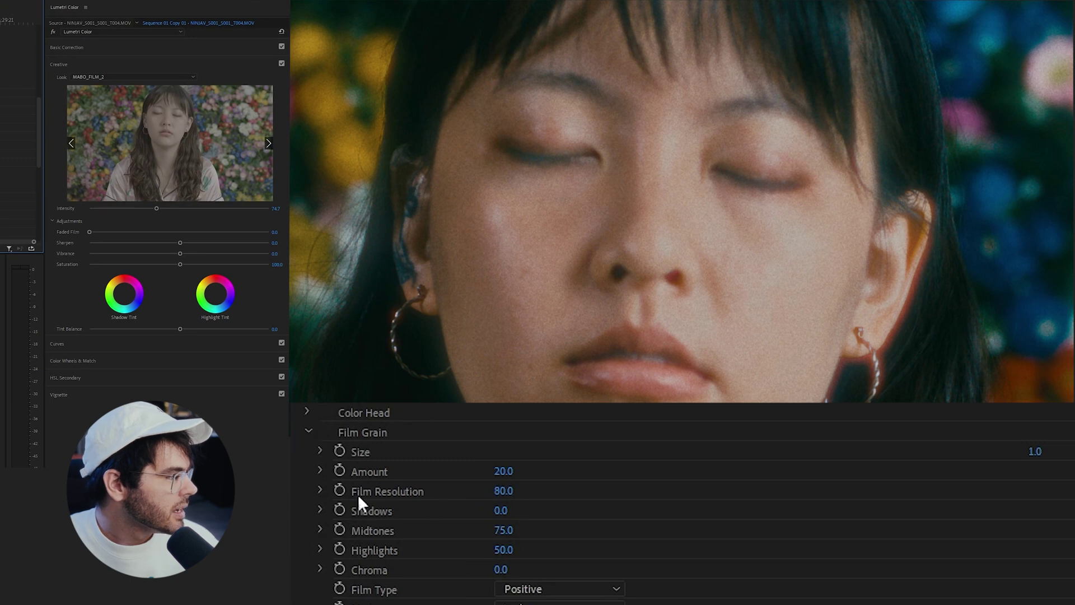
pyautogui.click(308, 432)
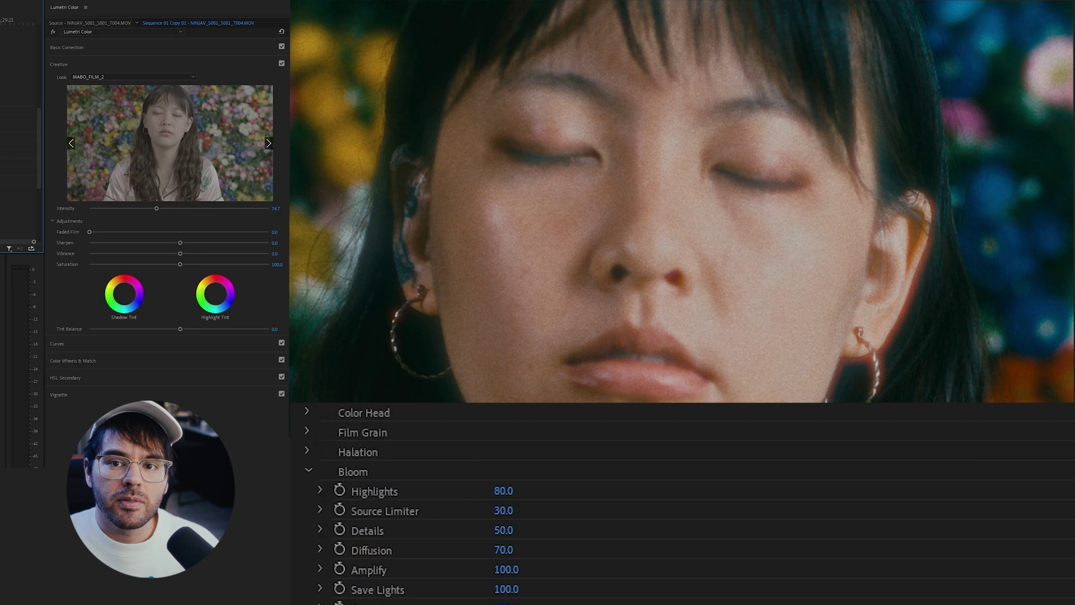
# Step: Expand the FilmBreath settings and raise the Exposure
pyautogui.scroll(-3, 672, 504)
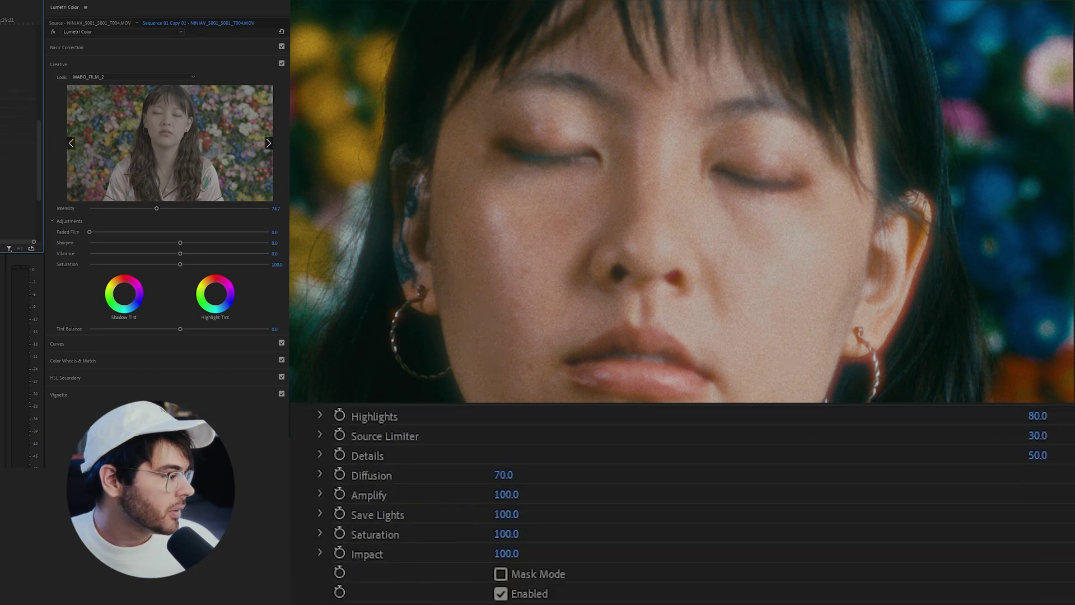
pyautogui.scroll(-5, 382, 432)
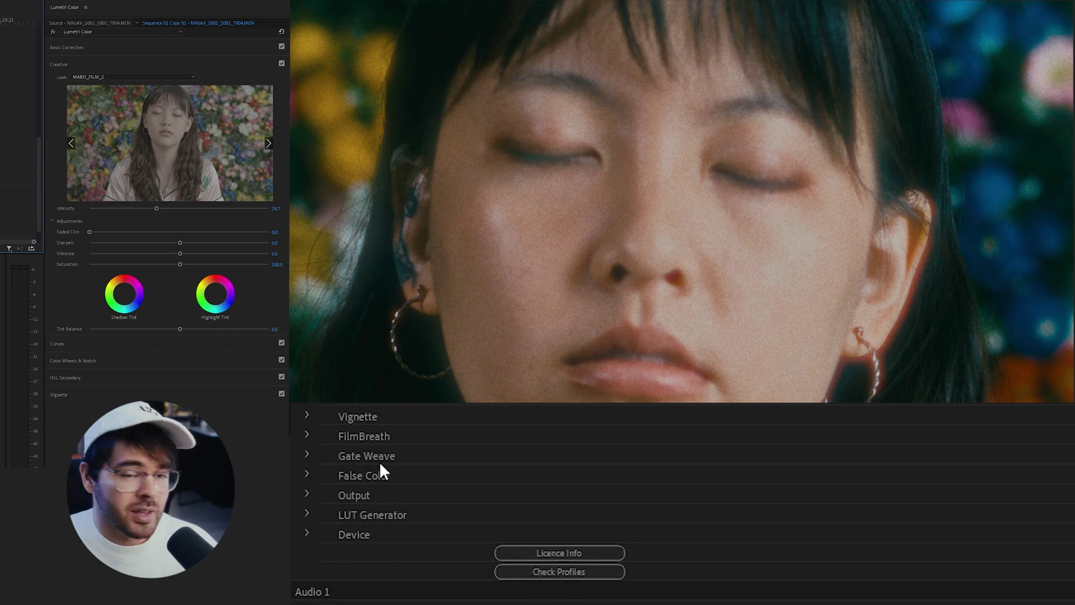
pyautogui.scroll(1, 381, 465)
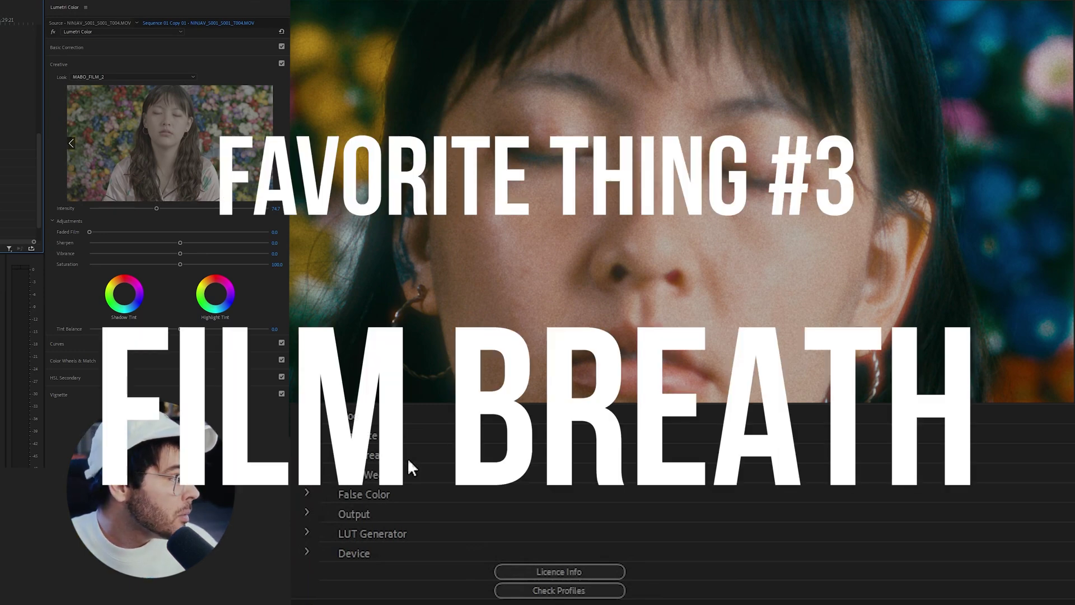
pyautogui.click(308, 455)
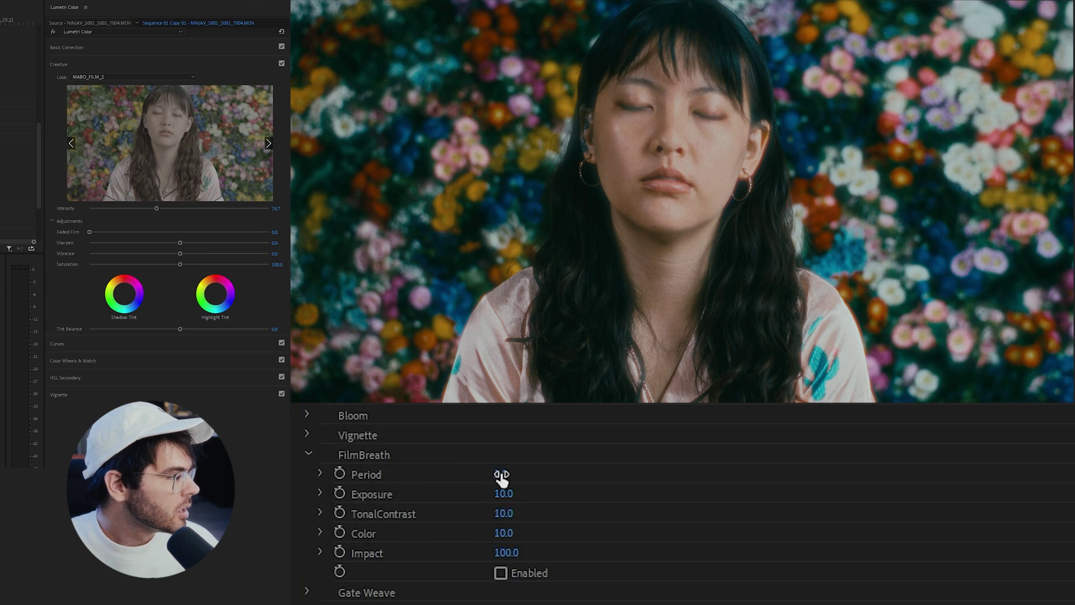
pyautogui.moveTo(504, 492); pyautogui.dragTo(538, 533)
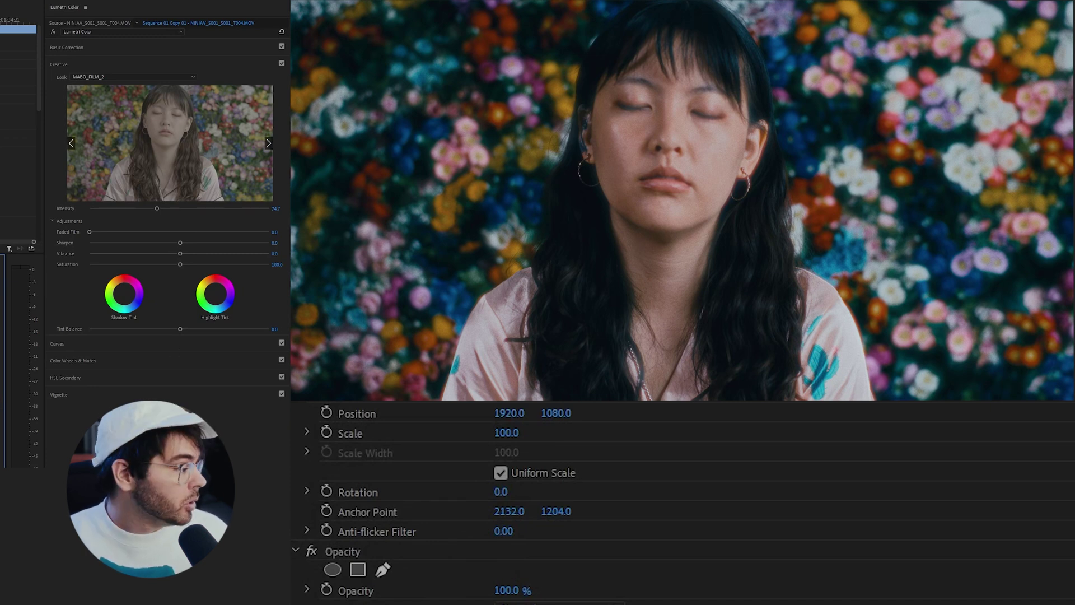
pyautogui.scroll(-4, 672, 504)
pyautogui.scroll(-2, 672, 504)
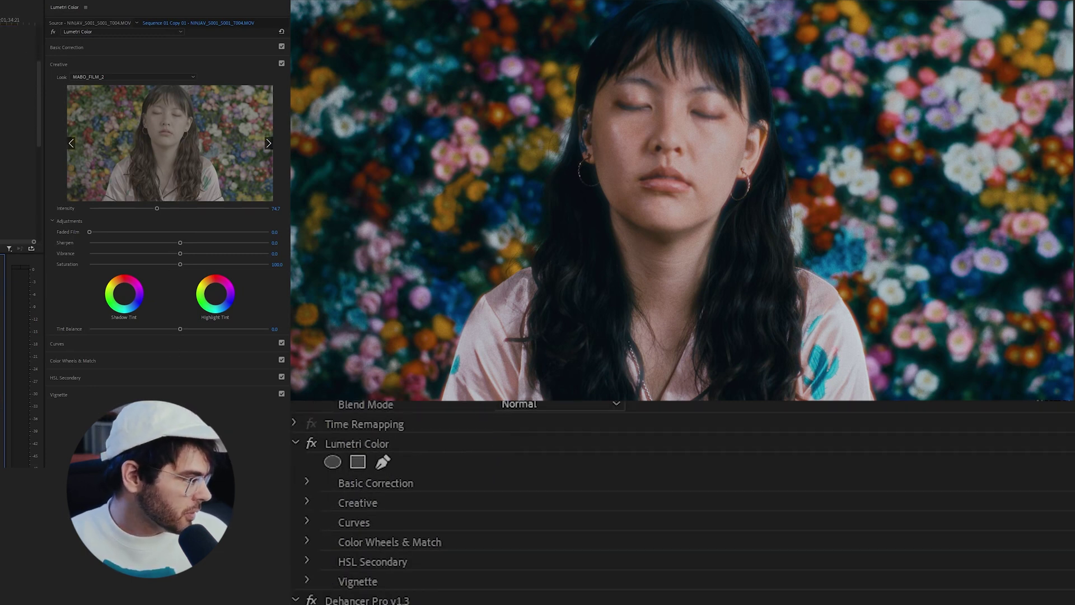
pyautogui.scroll(-10, 307, 403)
pyautogui.click(307, 415)
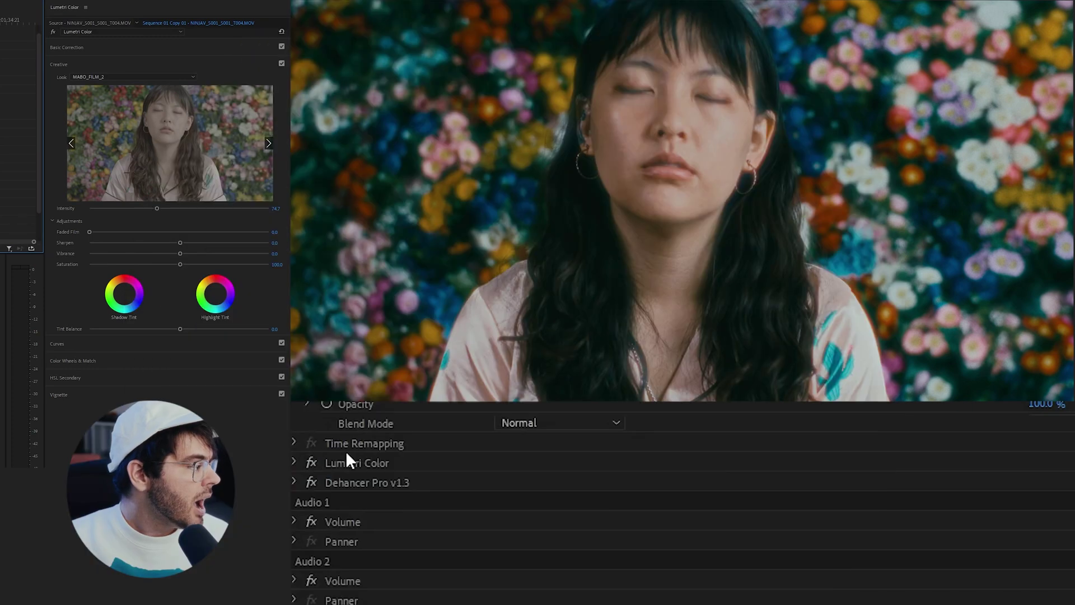
# Step: Raise the Highlights in the Basic Correction section of the clip's Lumetri Color effect
pyautogui.click(389, 462)
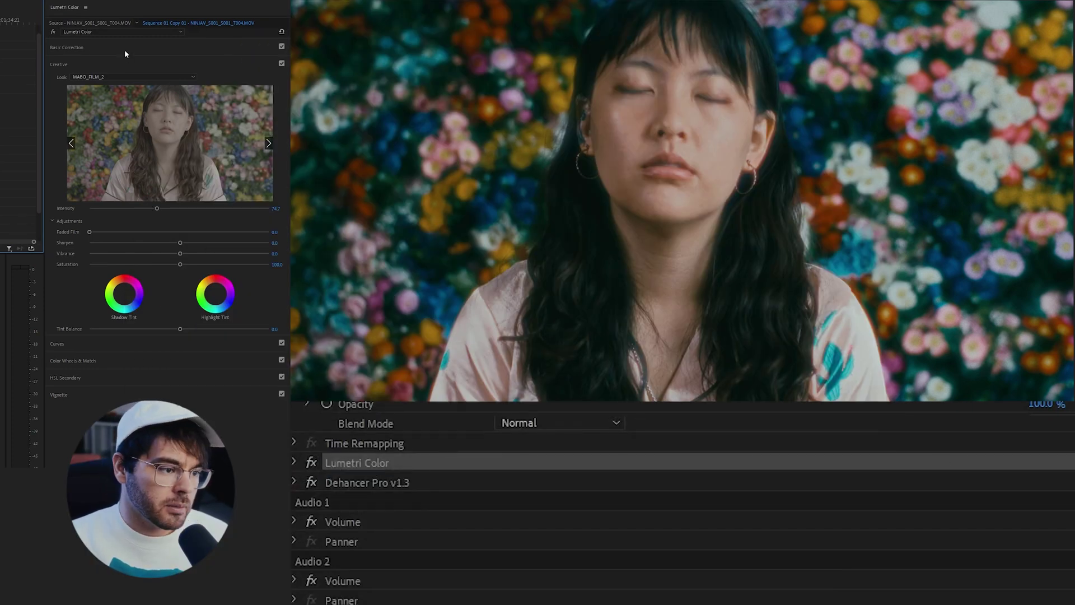
pyautogui.click(78, 48)
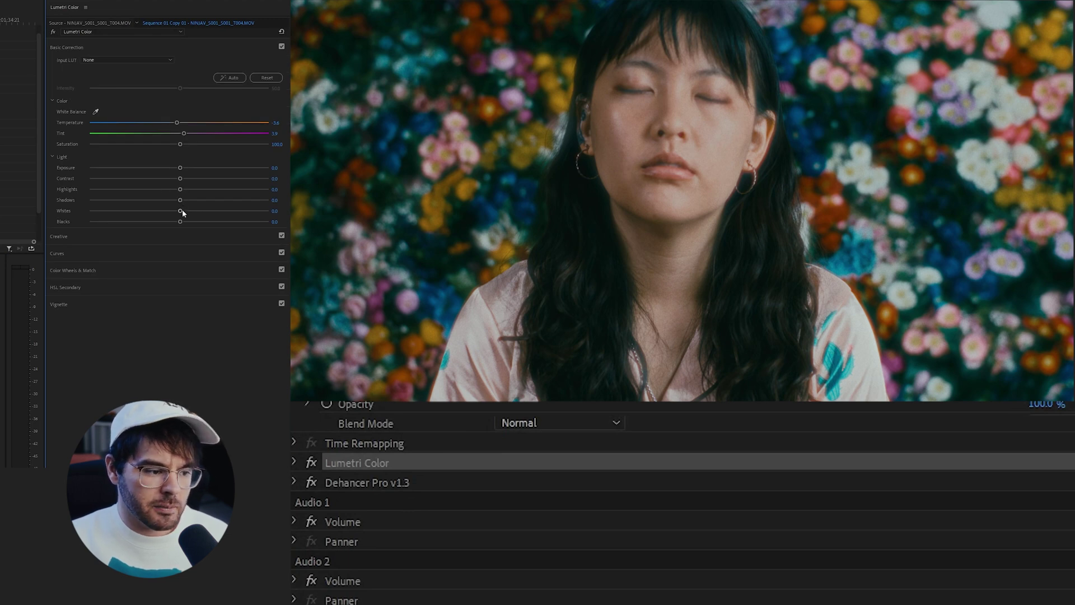
pyautogui.moveTo(179, 190); pyautogui.dragTo(196, 192)
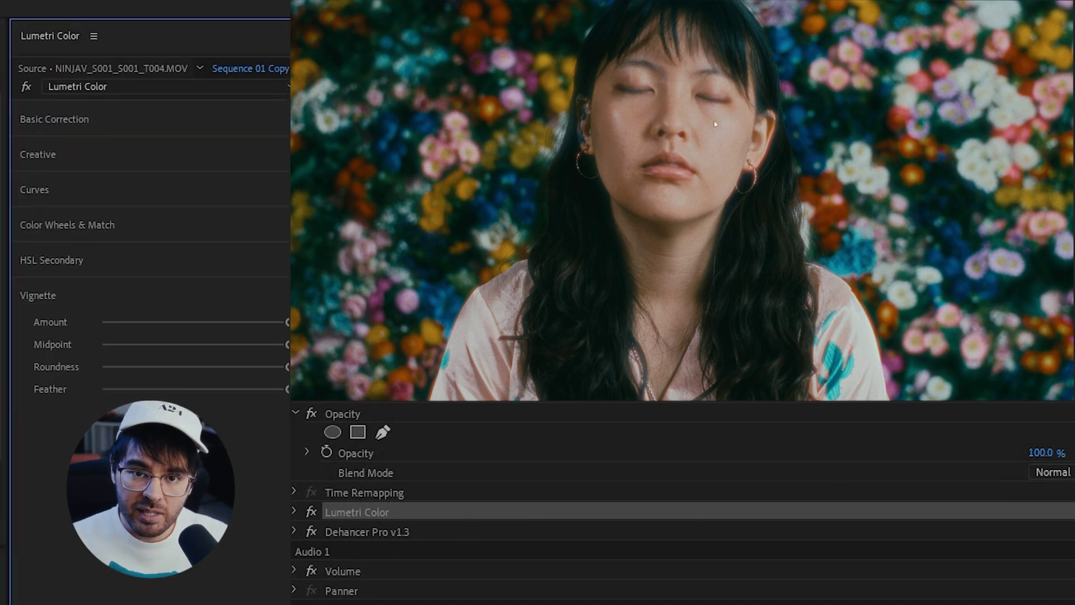
# Step: Add a second Lumetri Color effect after Dehancer Pro, collapse it and select it
pyautogui.click(129, 89)
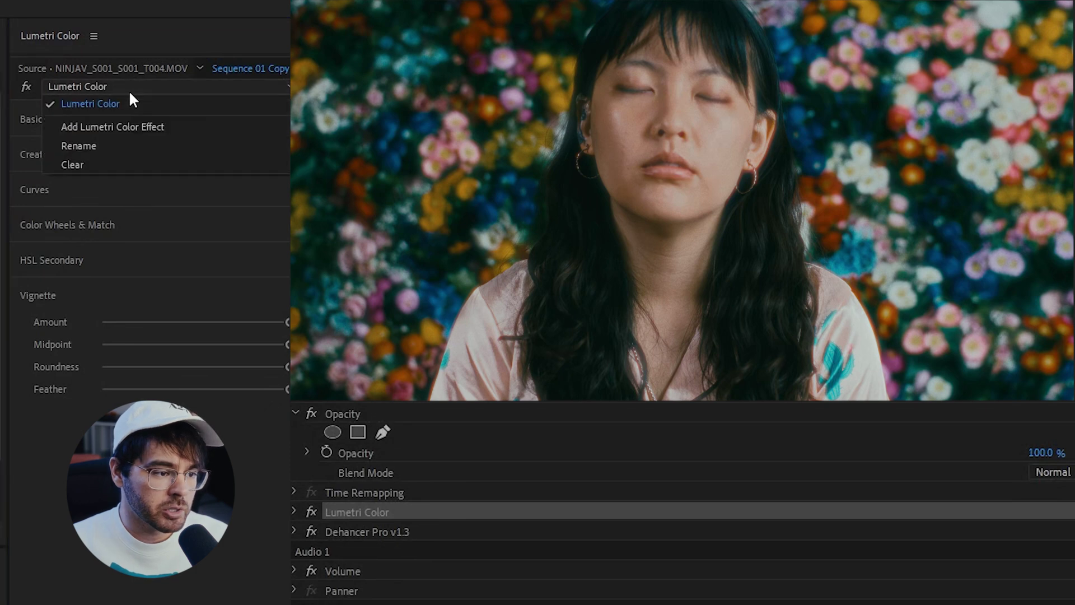
pyautogui.click(132, 125)
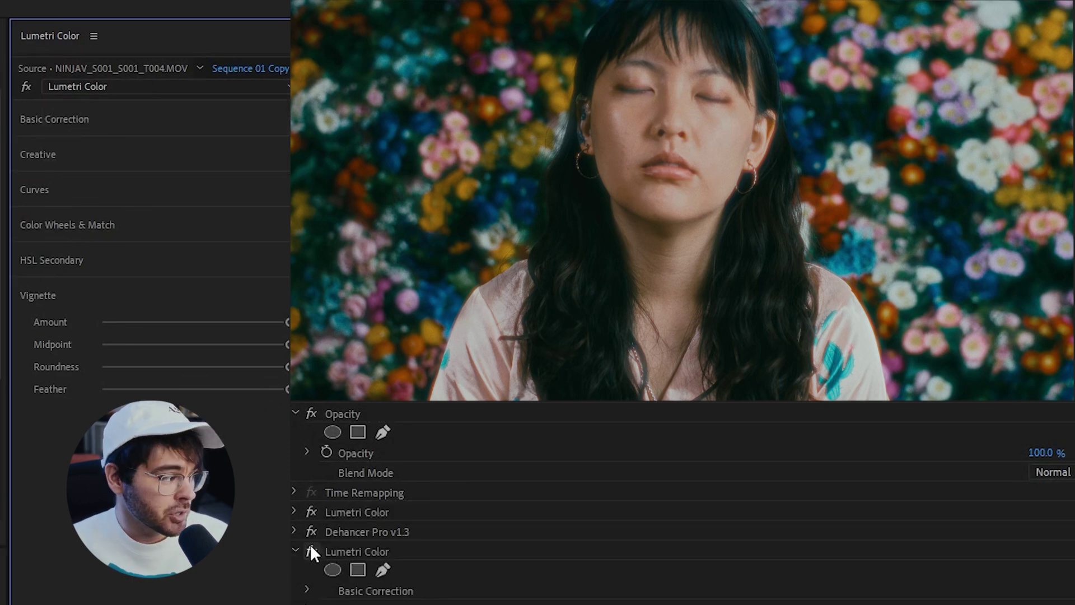
pyautogui.click(296, 550)
pyautogui.click(383, 551)
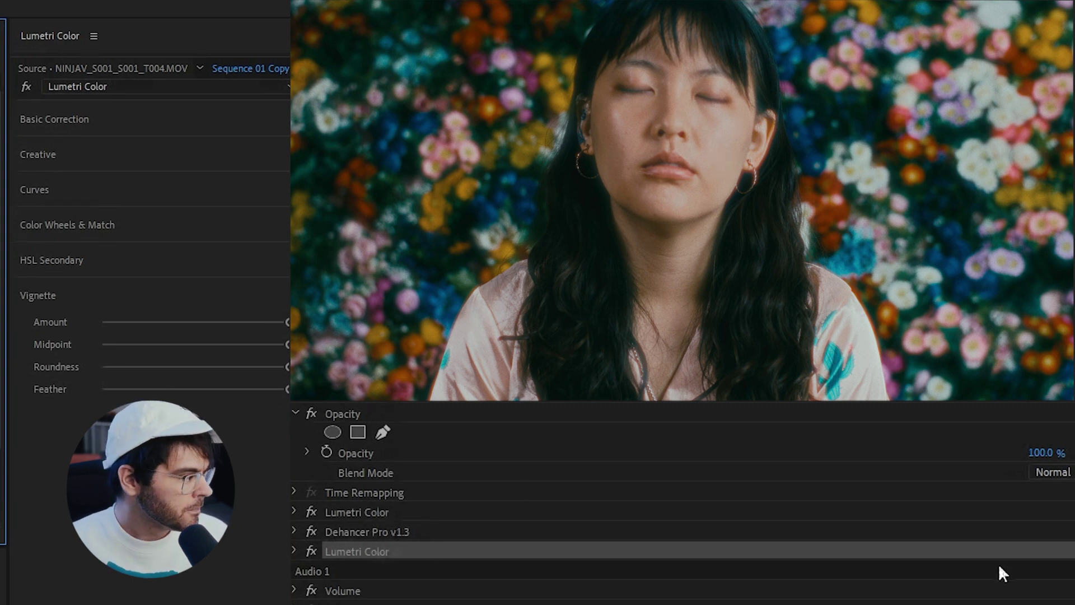
# Step: Sample the woman's skin tone as the HSL Secondary key color and widen the key's saturation and lightness ranges
pyautogui.scroll(-3, 129, 160)
pyautogui.click(48, 145)
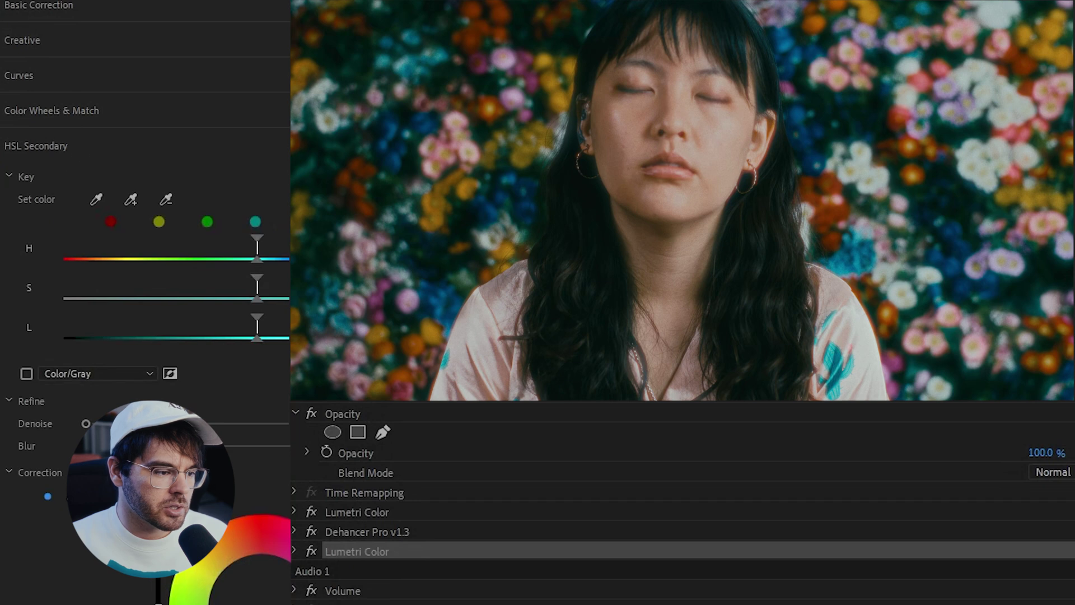
pyautogui.click(96, 200)
pyautogui.click(477, 93)
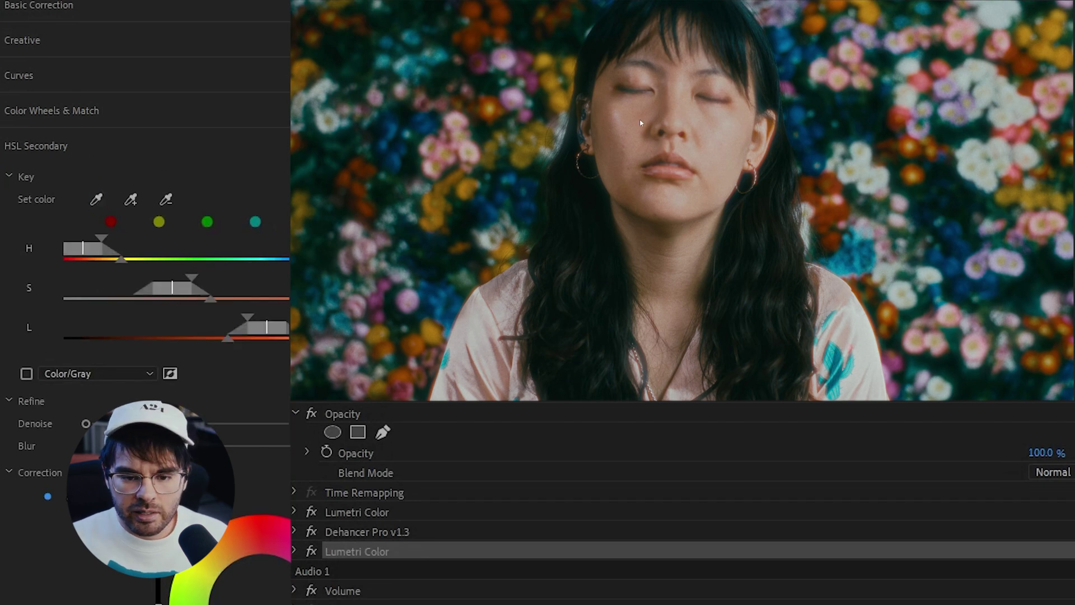
pyautogui.moveTo(194, 277); pyautogui.dragTo(210, 274)
pyautogui.moveTo(247, 318); pyautogui.dragTo(166, 324)
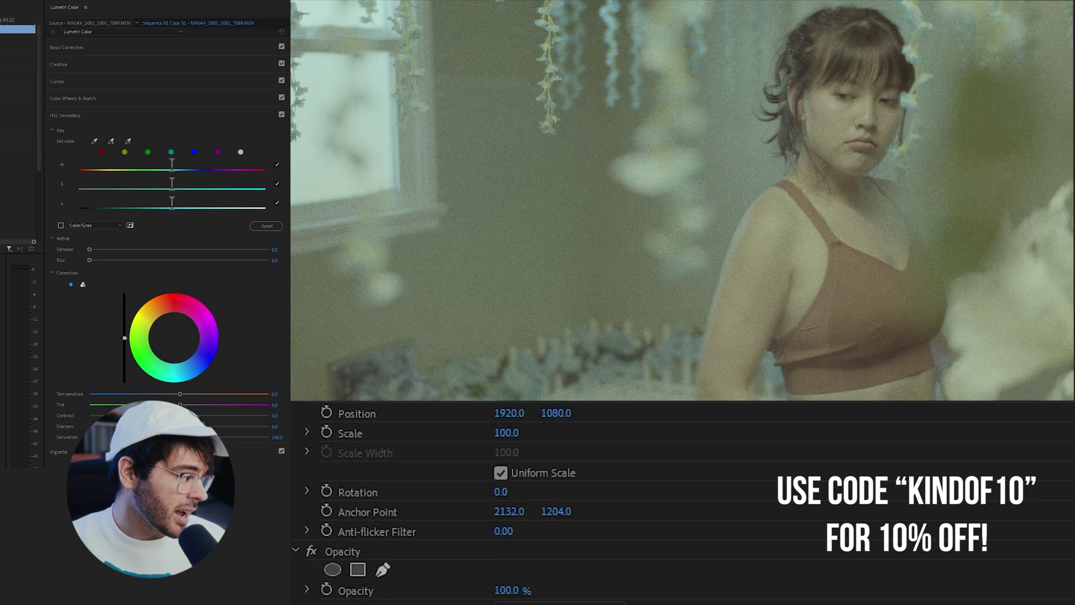
# Step: Set Dehancer Pro's Input Source to Choose Camera and the Camera to Sony / Cinema Line FX3 / S-Log3 S-Gamut3.Cine ISO 640
pyautogui.scroll(-5, 465, 504)
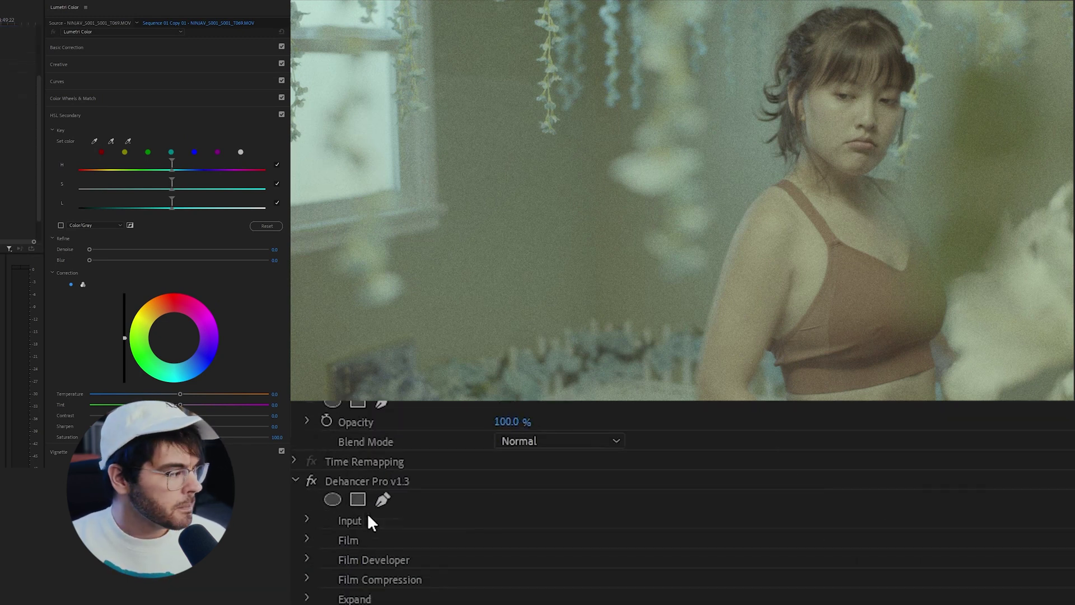
pyautogui.click(307, 520)
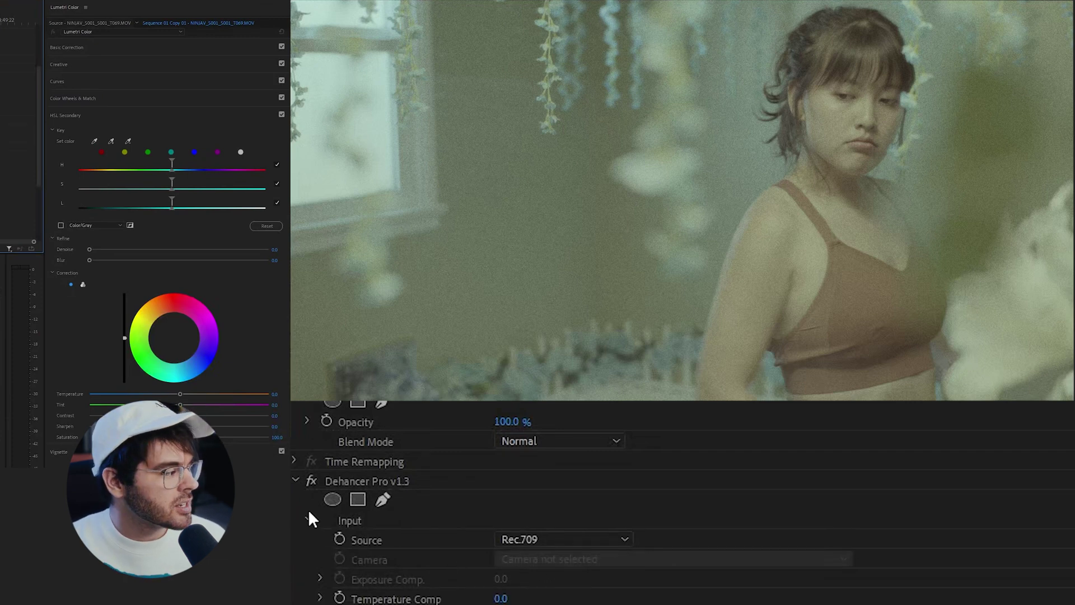
pyautogui.click(577, 540)
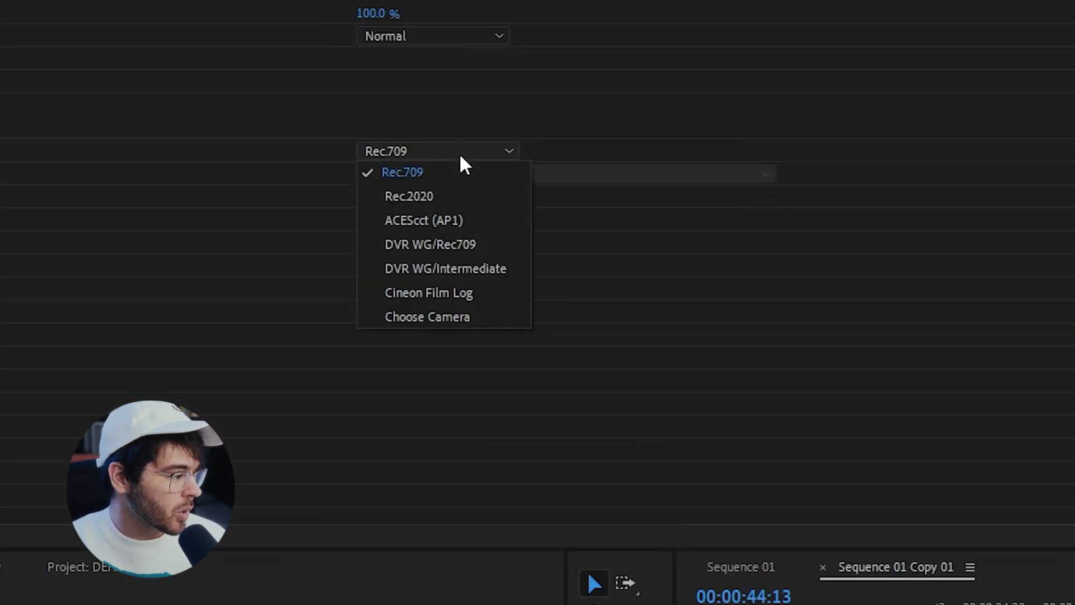
pyautogui.click(427, 319)
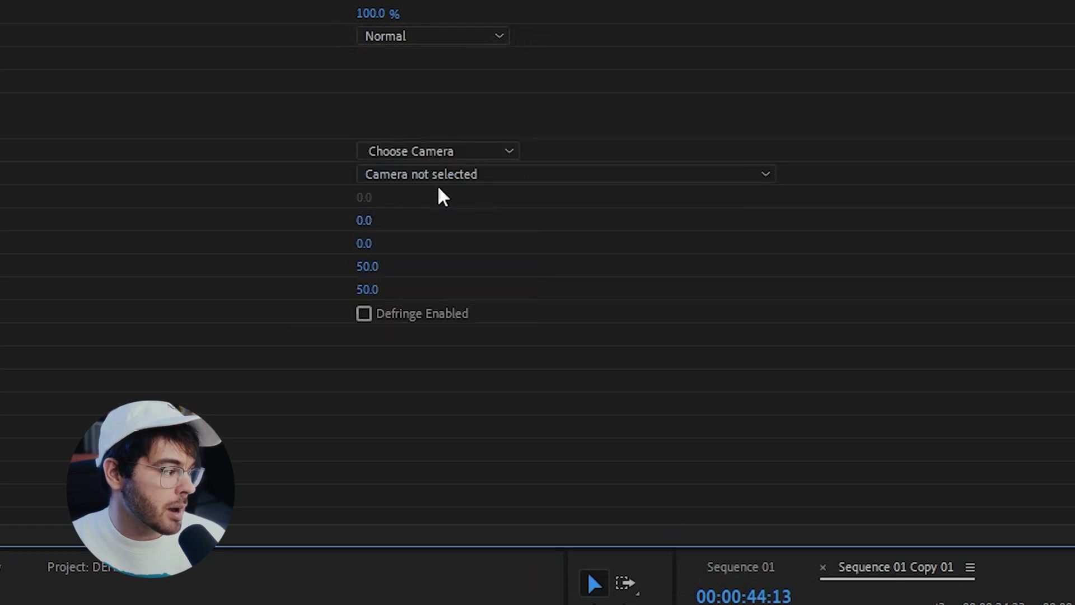
pyautogui.click(384, 174)
pyautogui.scroll(-10, 784, 283)
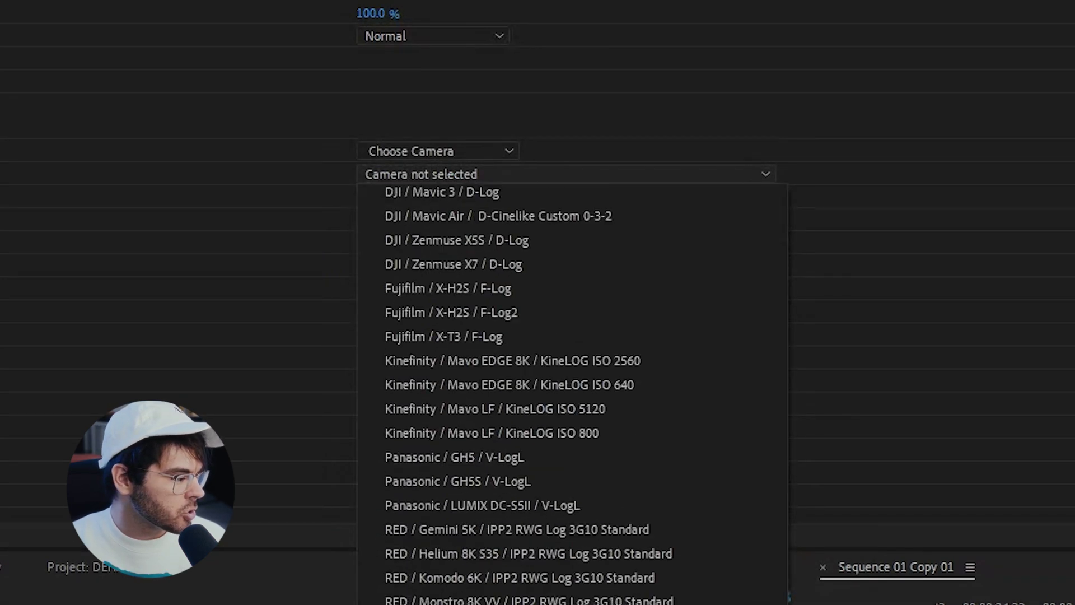
pyautogui.scroll(-10, 529, 518)
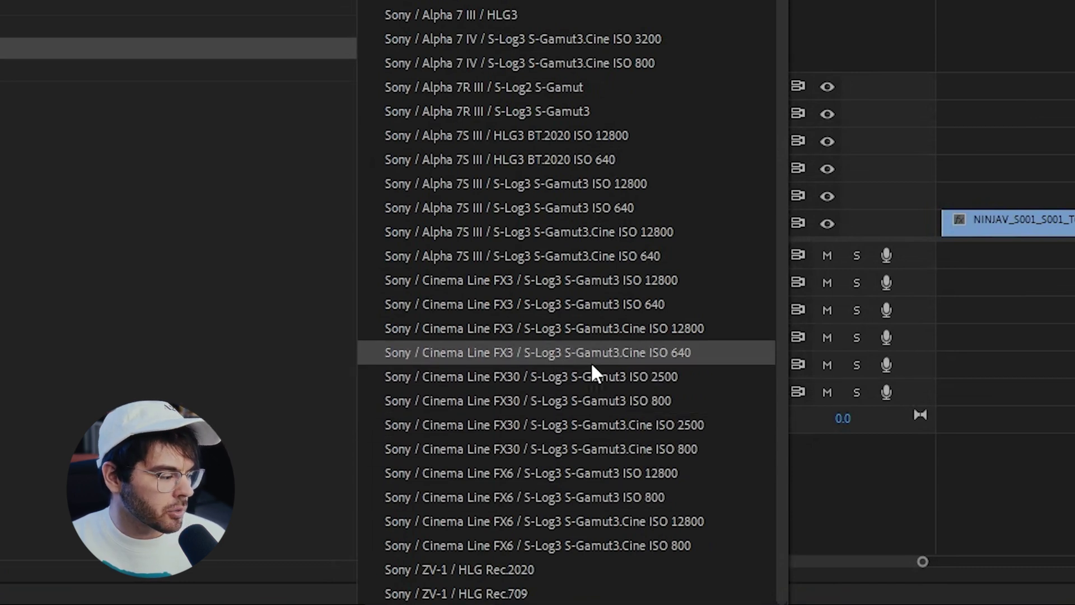
pyautogui.click(626, 353)
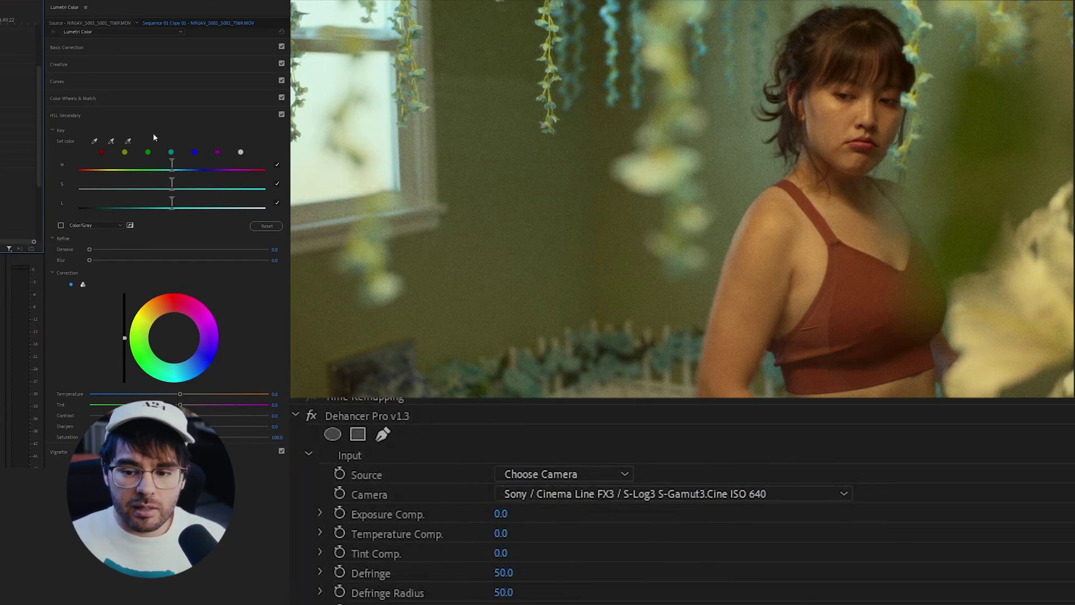
# Step: Expand the Film settings and set the film Profile to Agfa Agfacolor Portrait XPS 160
pyautogui.scroll(-1, 297, 595)
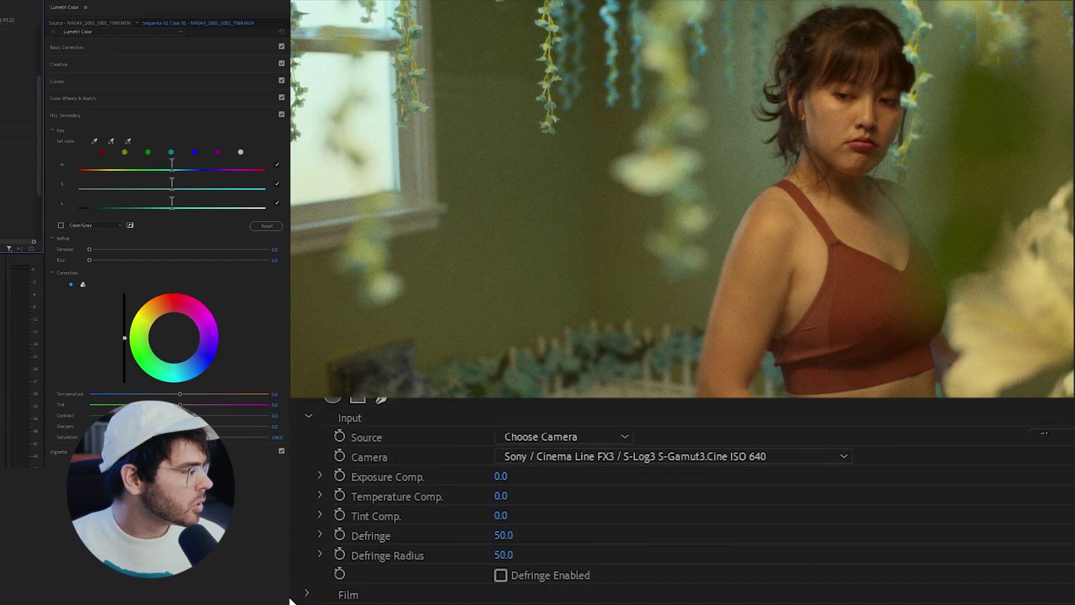
pyautogui.click(309, 592)
pyautogui.scroll(-2, 308, 592)
pyautogui.click(596, 524)
pyautogui.scroll(5, 619, 574)
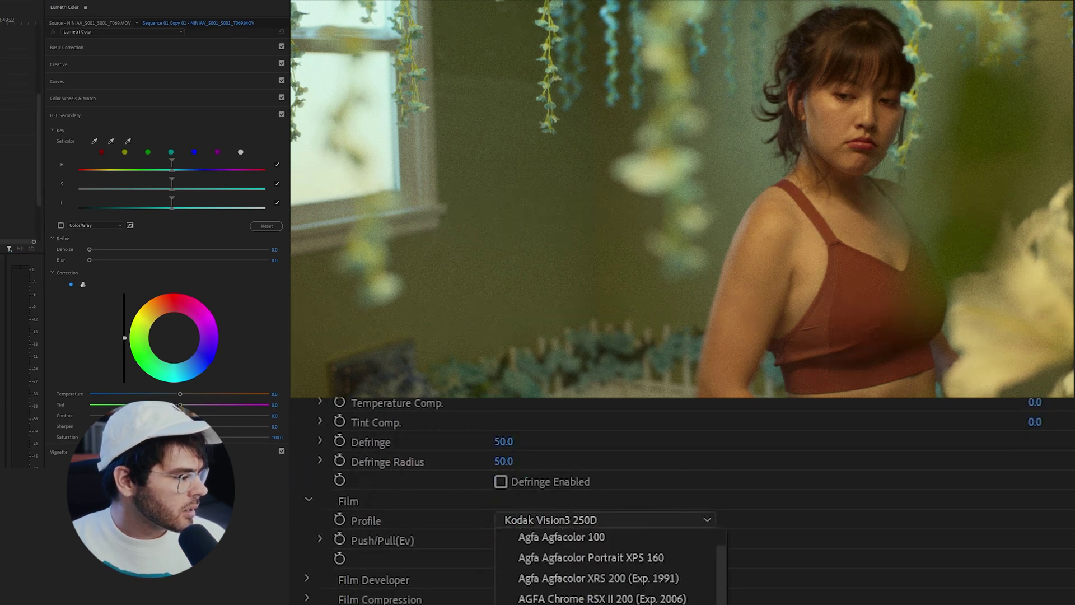
pyautogui.click(617, 573)
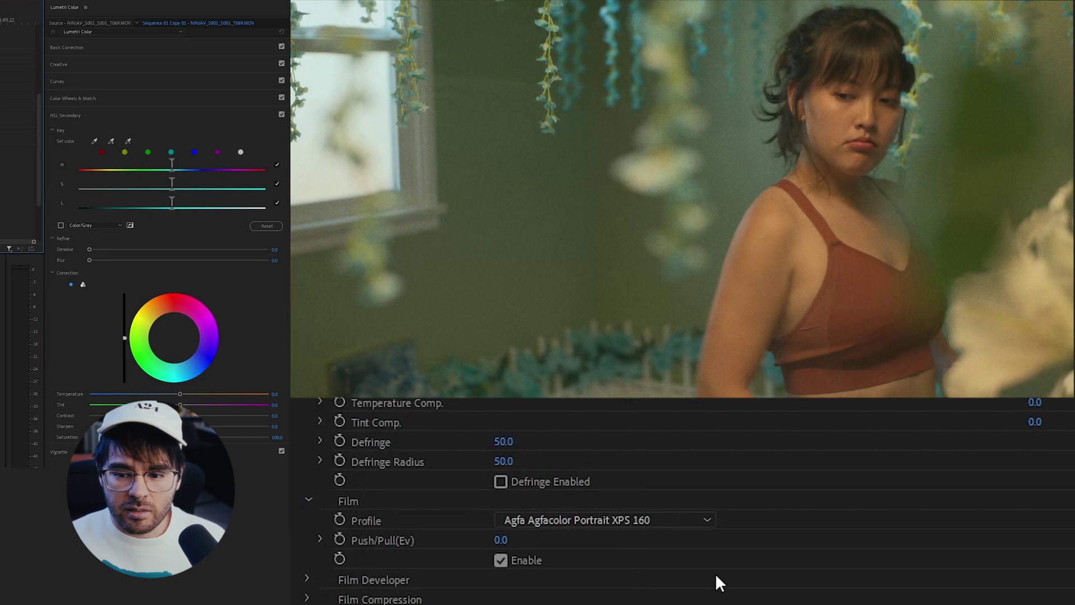
# Step: Set the Print Profile to Fujifilm 3513 Print film and collapse the Print settings
pyautogui.scroll(-3, 335, 403)
pyautogui.click(336, 487)
pyautogui.scroll(-3, 504, 460)
pyautogui.click(556, 429)
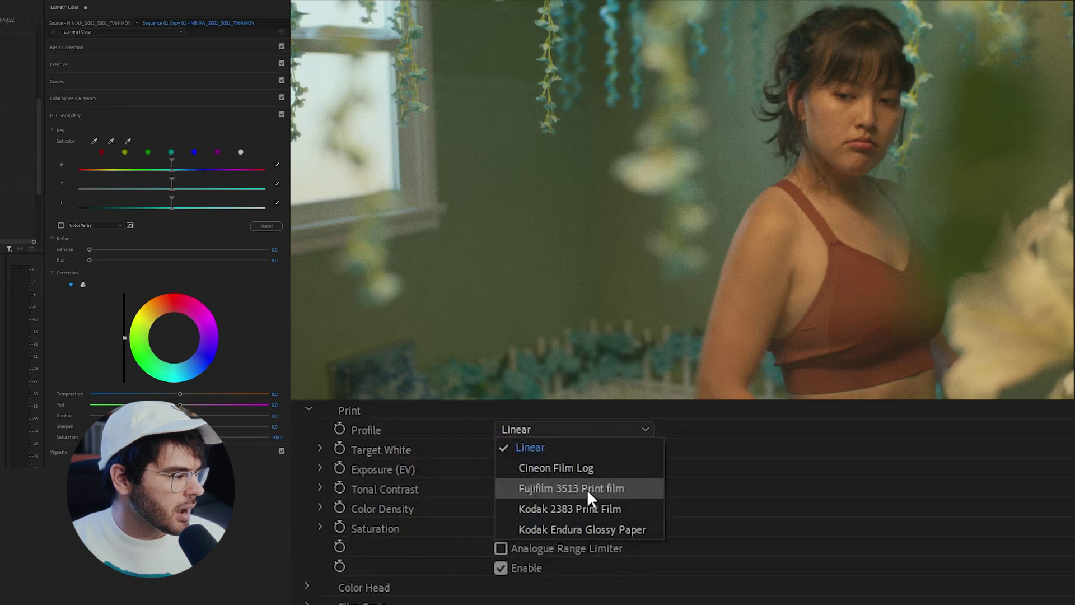
pyautogui.click(587, 489)
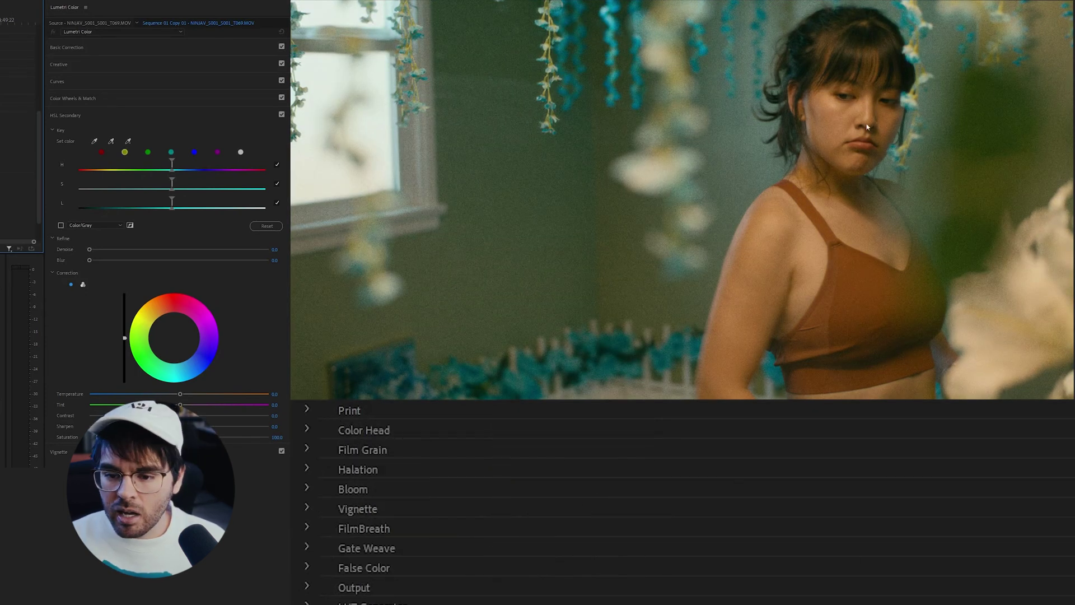
# Step: Try different Tint Comp. values in the Input settings and set it to -38
pyautogui.scroll(5, 682, 502)
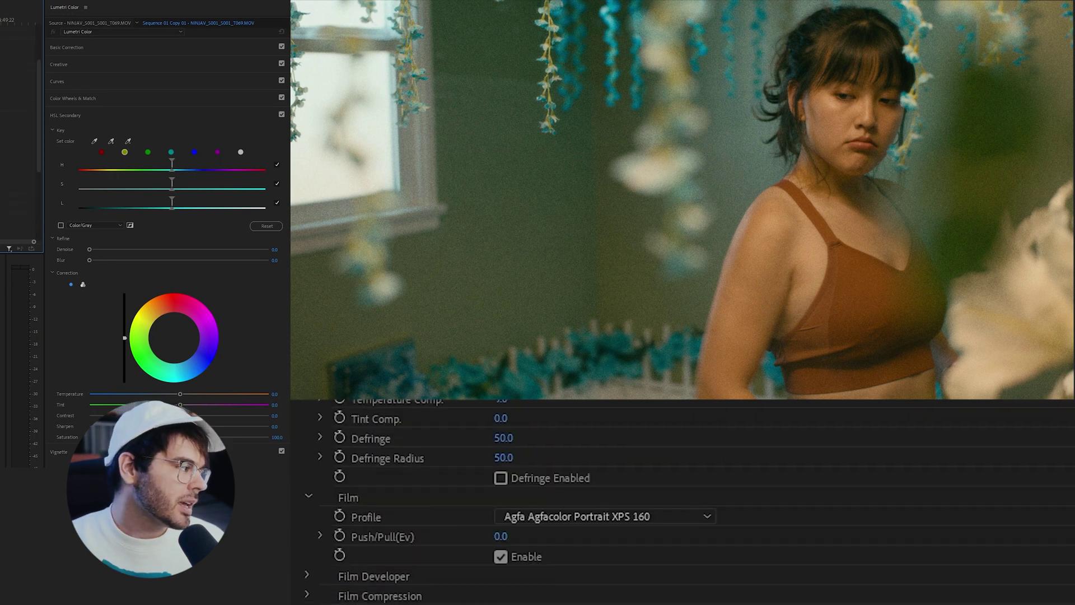
pyautogui.scroll(-1, 690, 500)
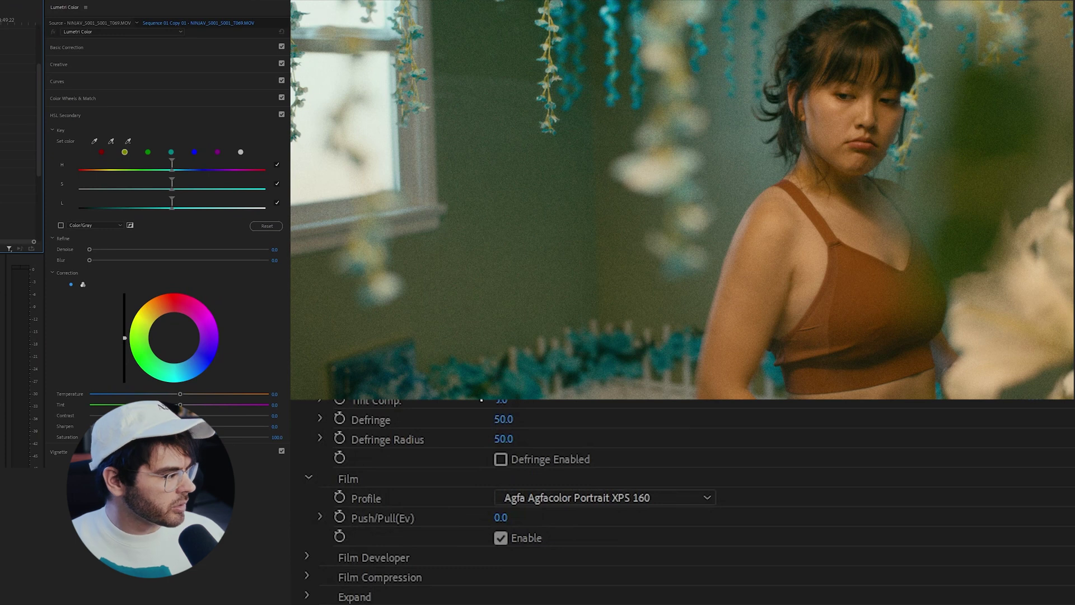
pyautogui.scroll(8, 430, 525)
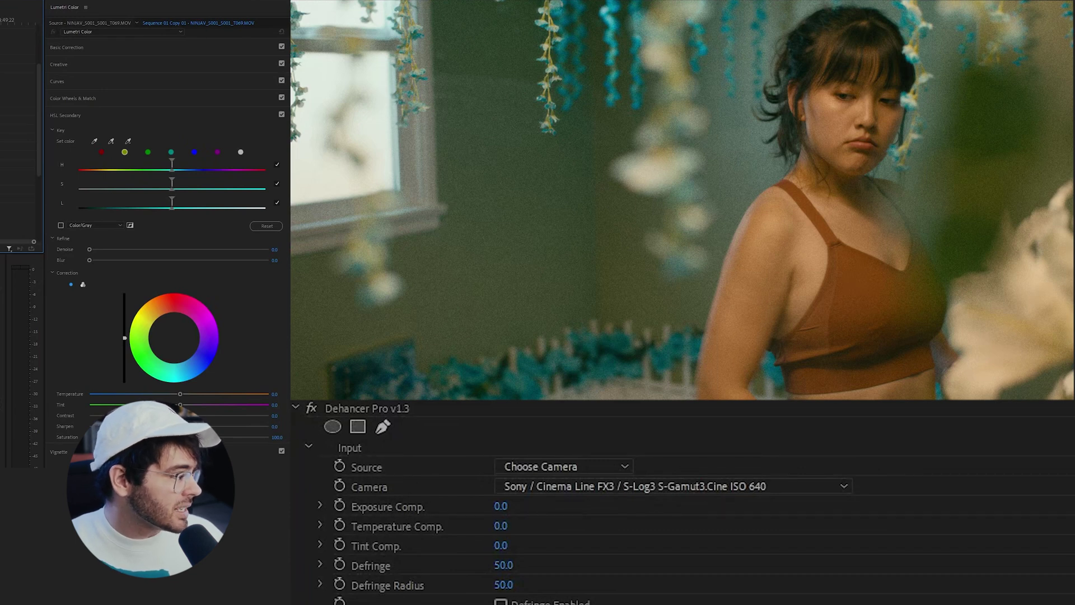
pyautogui.moveTo(501, 544); pyautogui.dragTo(445, 545)
pyautogui.click(508, 545)
pyautogui.write('7')
pyautogui.press('Return')
pyautogui.click(500, 545)
pyautogui.write('-13')
pyautogui.moveTo(506, 545)
pyautogui.mouseDown()
pyautogui.moveTo(533, 545)
pyautogui.moveTo(491, 545)
pyautogui.mouseUp()
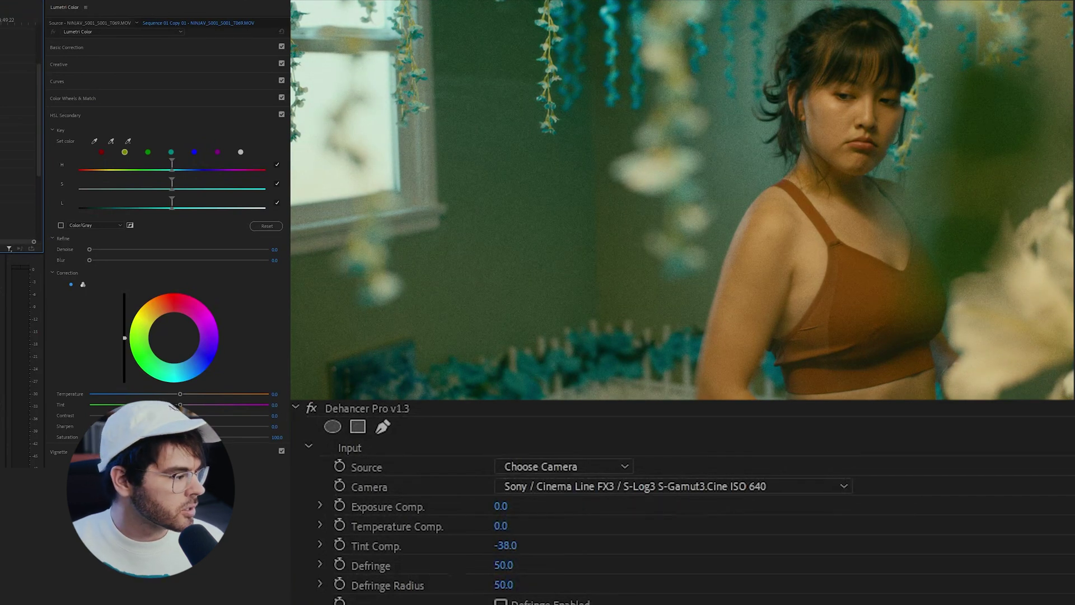
# Step: Set the Input Temperature Comp. to -21 and collapse the Input and Film settings
pyautogui.click(500, 526)
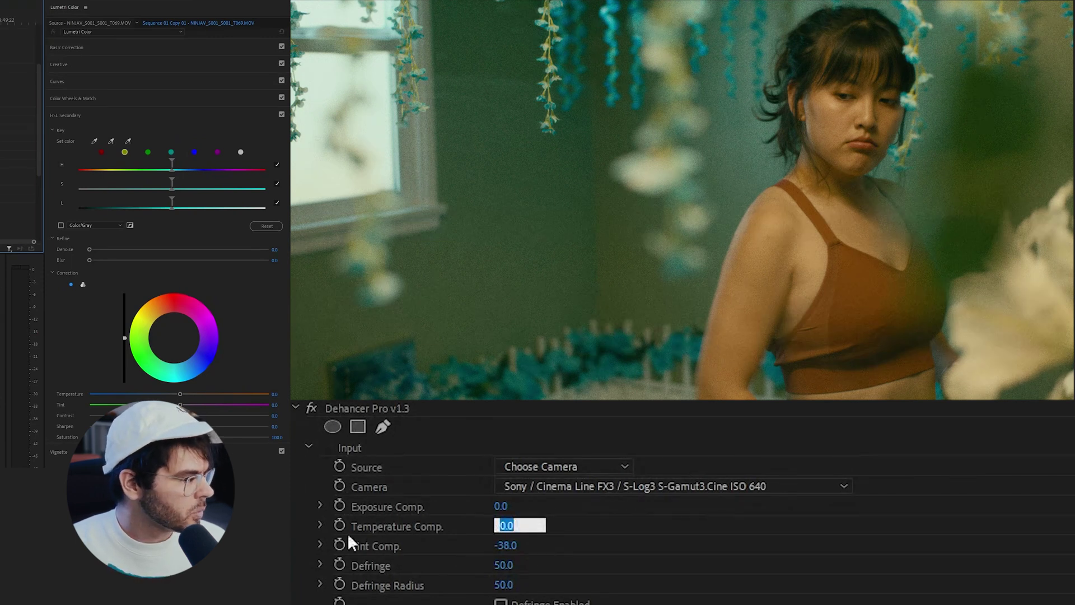
pyautogui.press('Return')
pyautogui.moveTo(500, 525)
pyautogui.mouseDown()
pyautogui.moveTo(444, 525)
pyautogui.moveTo(516, 526)
pyautogui.mouseUp()
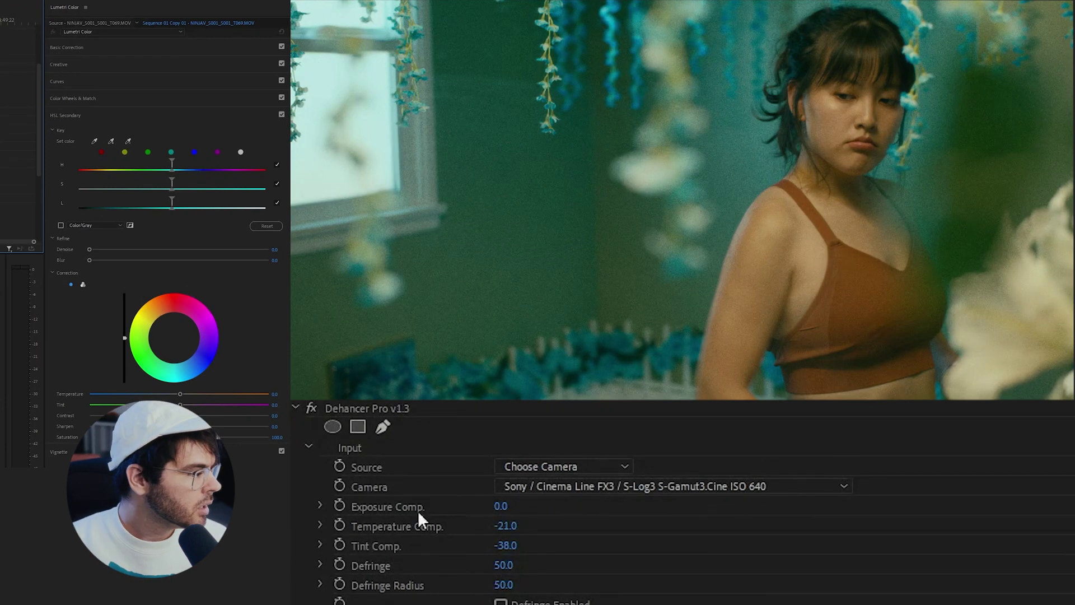
pyautogui.click(318, 449)
pyautogui.click(308, 466)
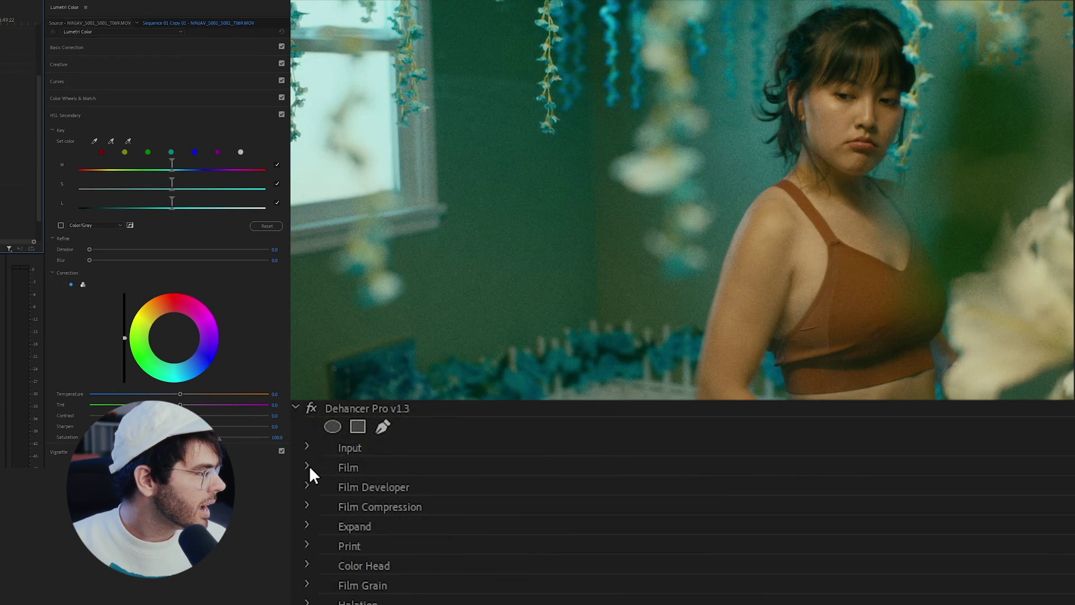
# Step: Enable Film Developer and set its Contrast Boost to 20 and Gamma Correction to 40
pyautogui.click(308, 485)
pyautogui.moveTo(506, 509)
pyautogui.mouseDown()
pyautogui.moveTo(562, 509)
pyautogui.moveTo(509, 509)
pyautogui.mouseUp()
pyautogui.click(500, 585)
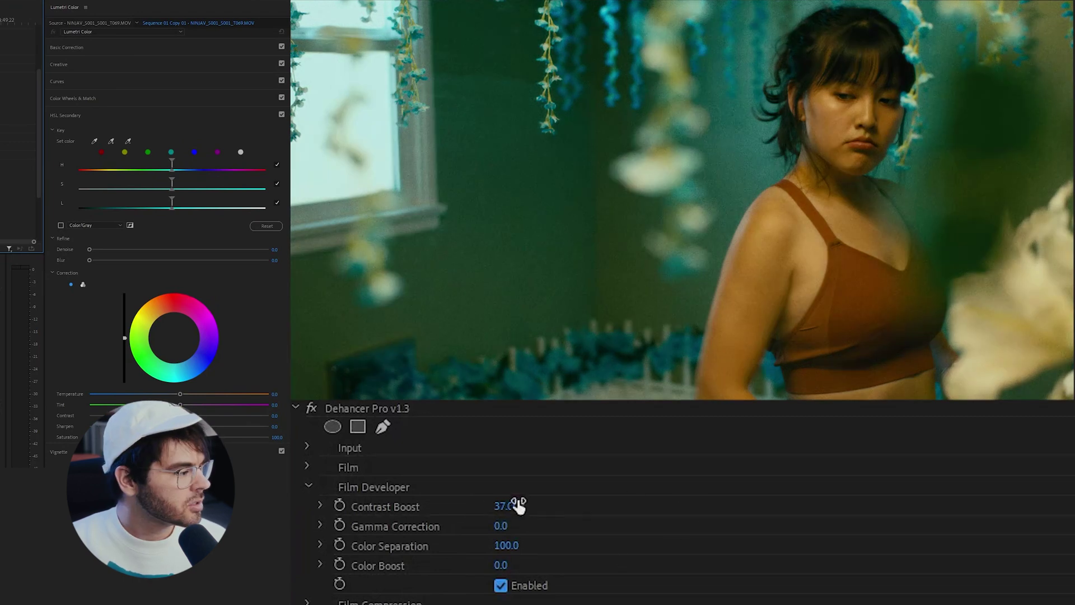
pyautogui.click(518, 506)
pyautogui.write('20')
pyautogui.press('Return')
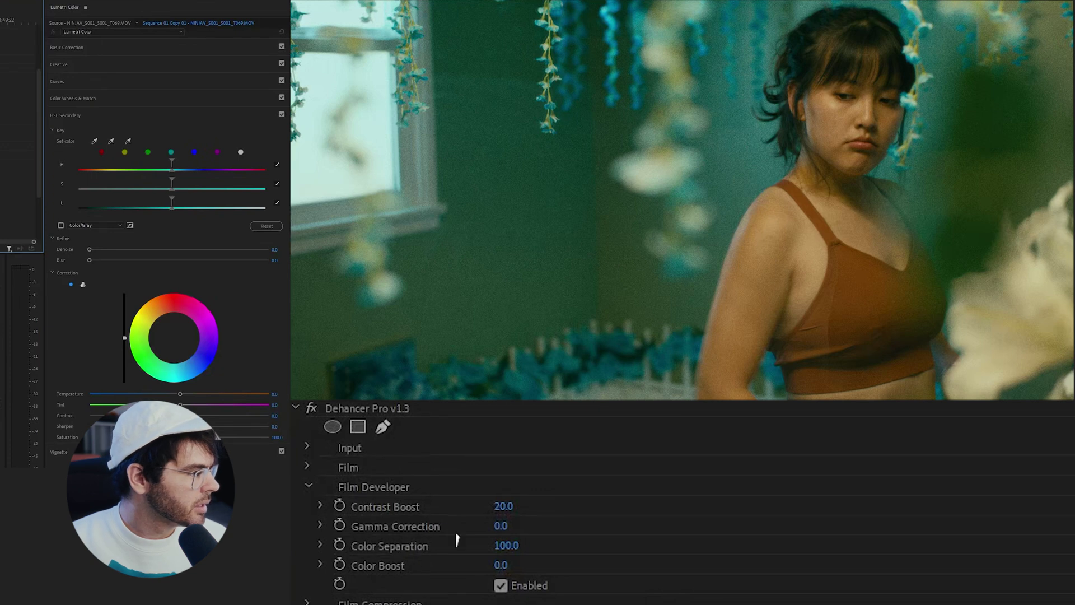
pyautogui.click(502, 525)
pyautogui.write('40')
pyautogui.press('Return')
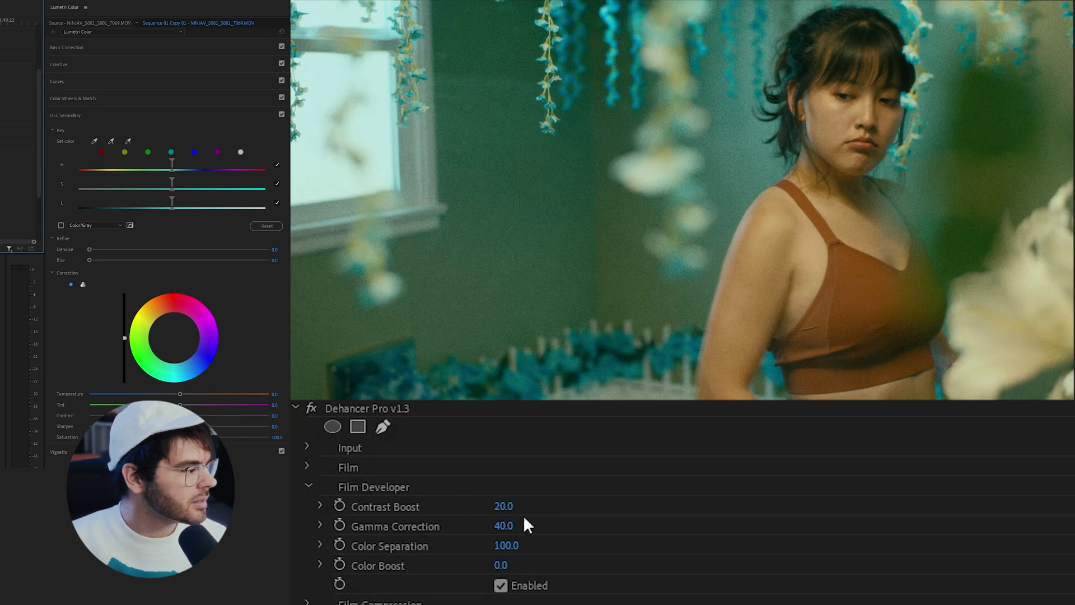
# Step: Change the Film Developer Contrast Boost to 30 and Gamma Correction to 30
pyautogui.click(521, 506)
pyautogui.write('30')
pyautogui.press('Return')
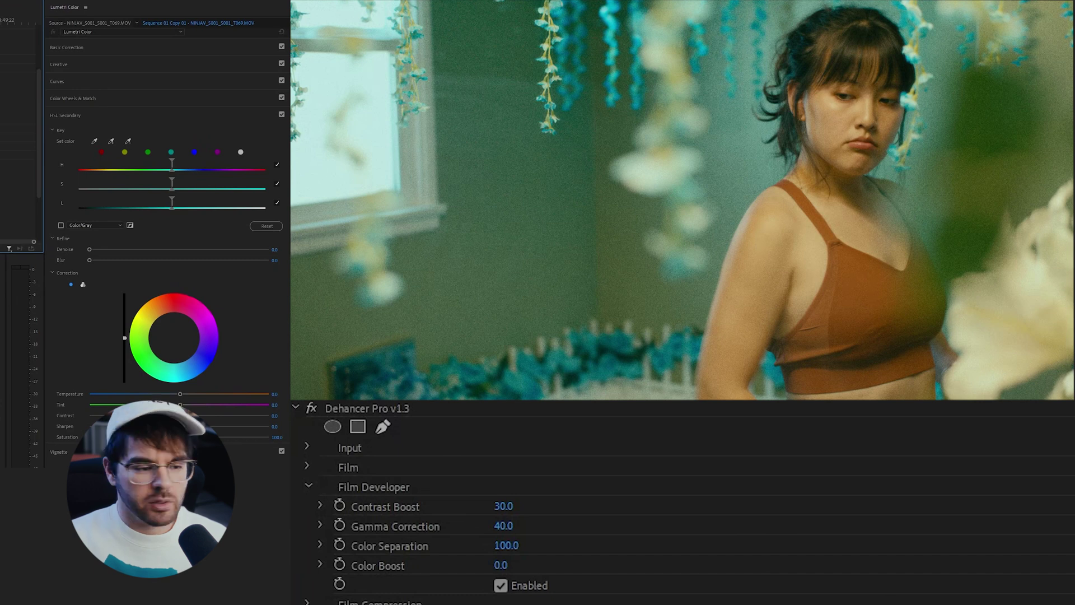
pyautogui.click(520, 526)
pyautogui.write('30')
pyautogui.press('Return')
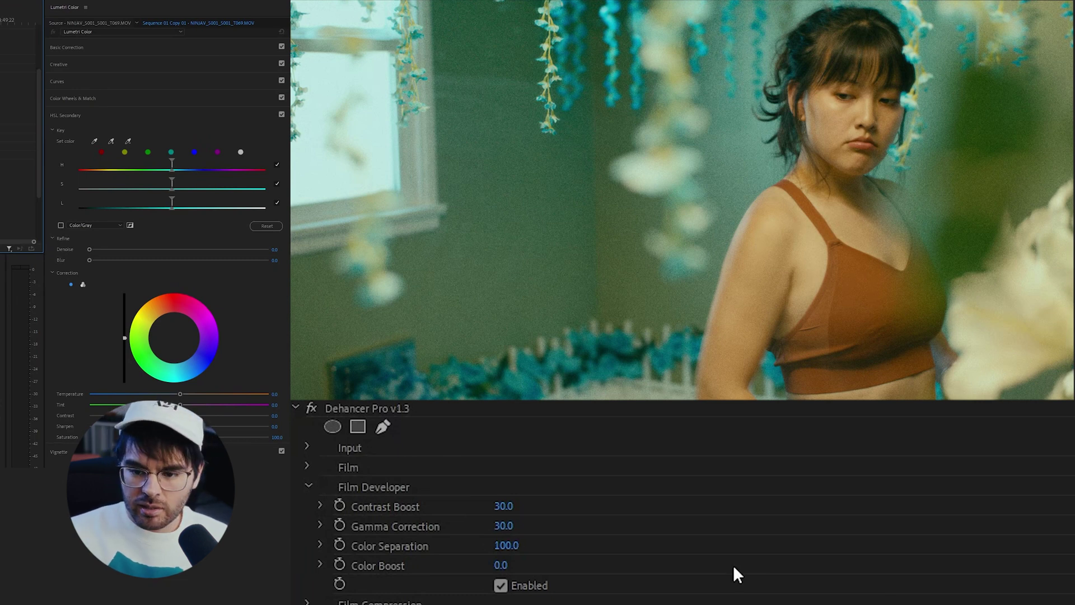
# Step: Set the Film Developer Color Separation to 0
pyautogui.scroll(-2, 768, 560)
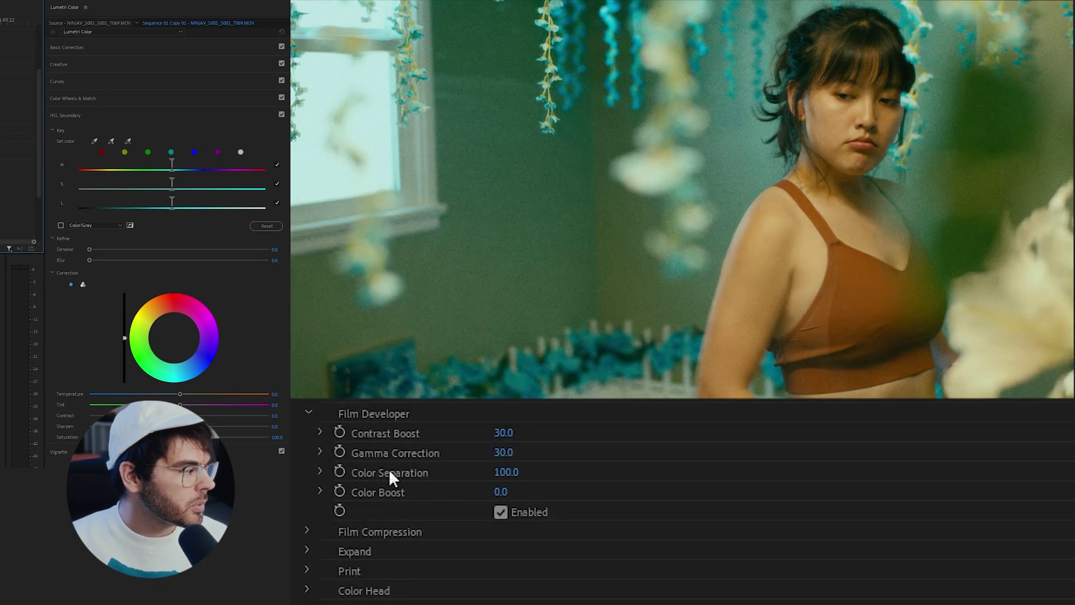
pyautogui.click(509, 474)
pyautogui.write('0')
pyautogui.press('Return')
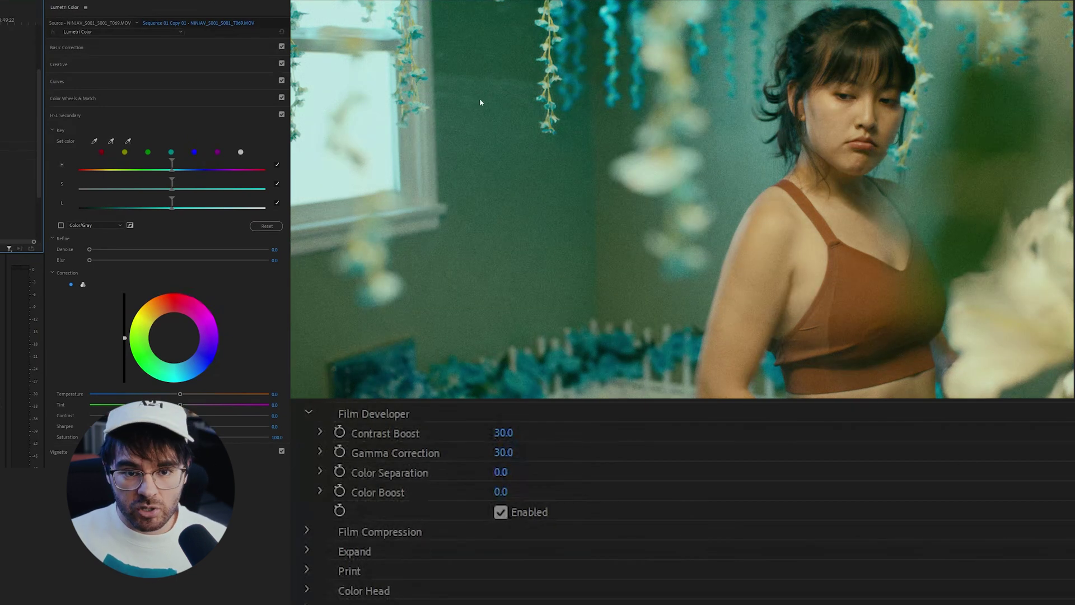
pyautogui.click(498, 472)
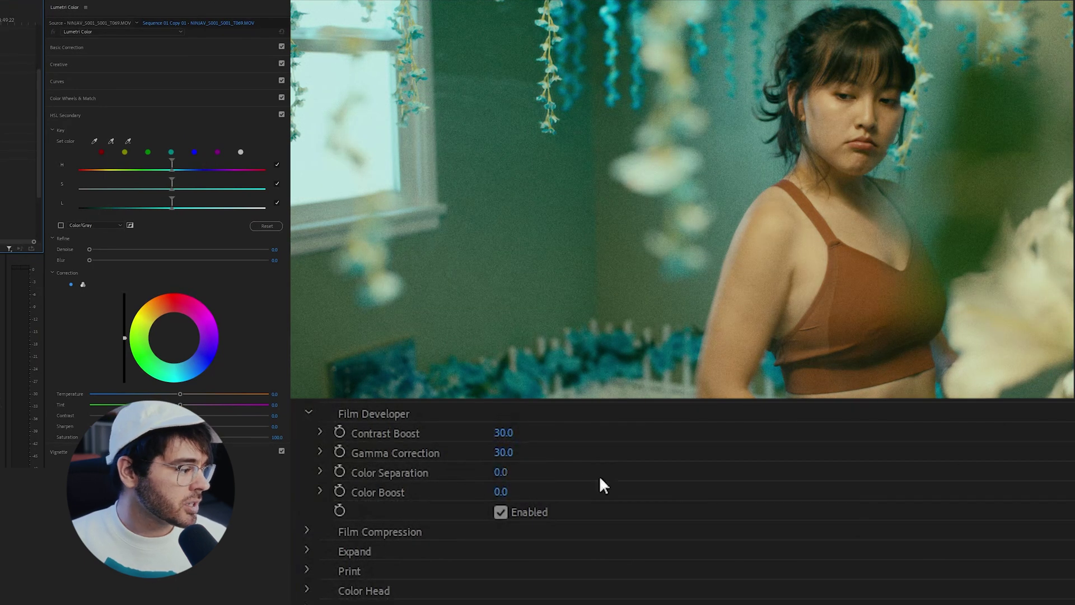
pyautogui.click(603, 481)
pyautogui.click(499, 472)
pyautogui.press('Escape')
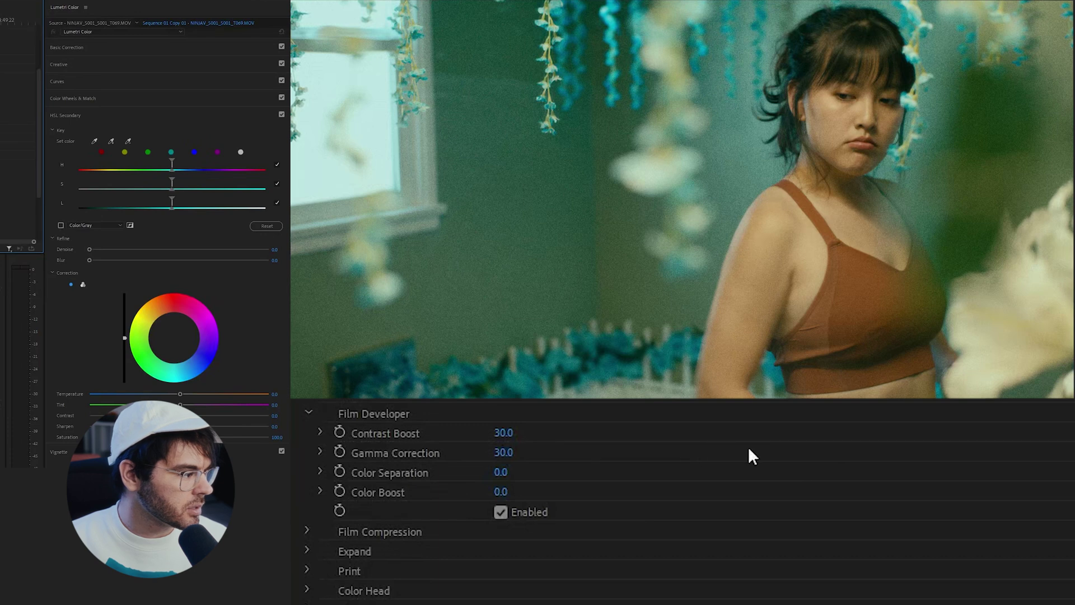
# Step: Collapse Film Developer, expand Film Compression and enable it
pyautogui.click(308, 412)
pyautogui.click(308, 411)
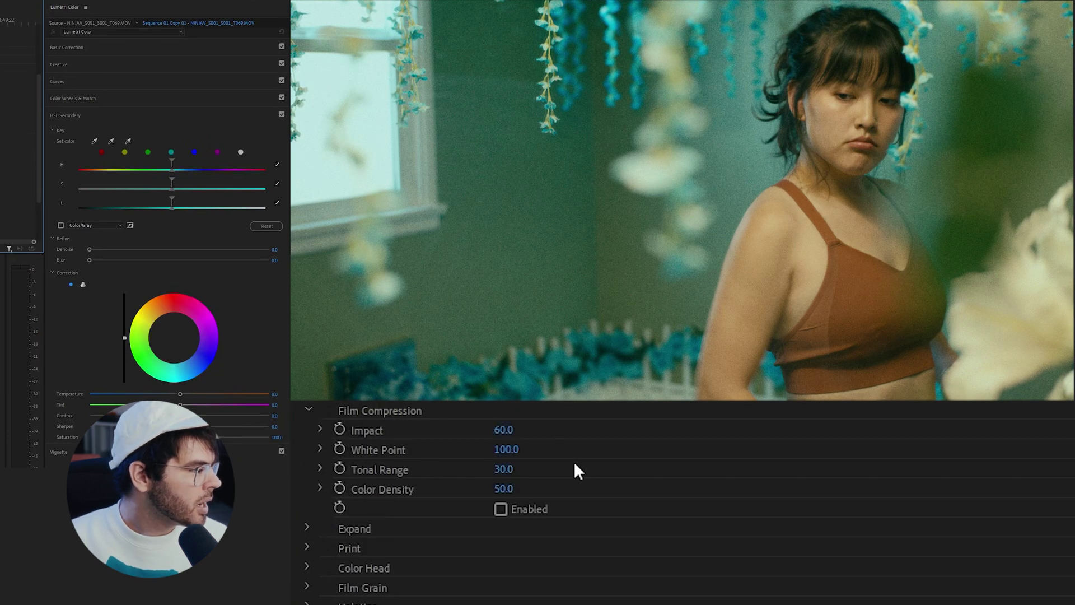
pyautogui.click(500, 509)
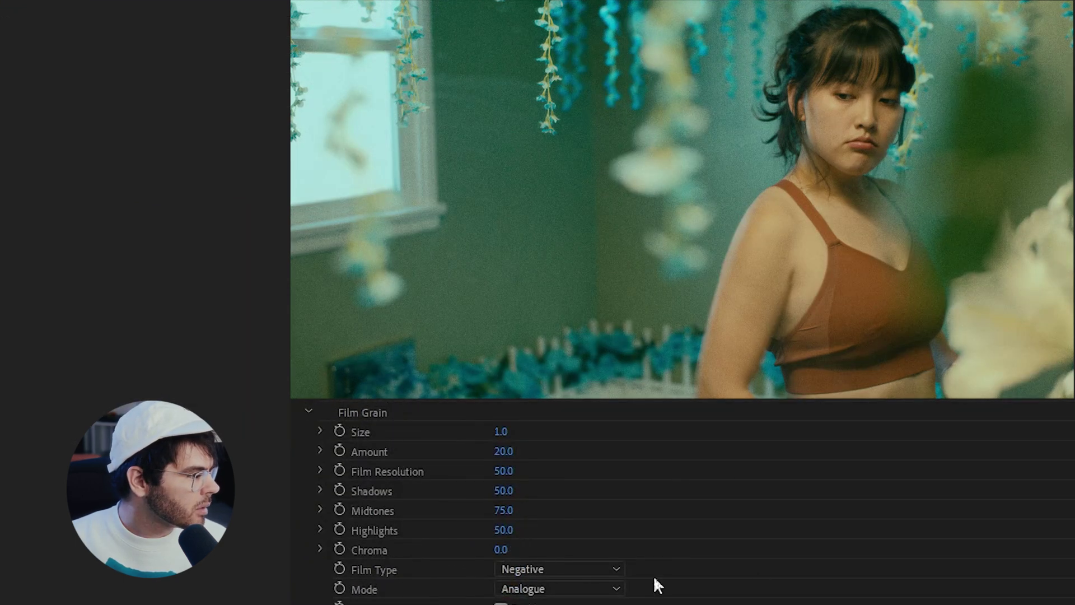
# Step: Change the Film Type in the Film Grain settings and set the grain Shadows to 0
pyautogui.click(594, 570)
pyautogui.click(560, 598)
pyautogui.click(504, 491)
pyautogui.write('0')
pyautogui.press('Return')
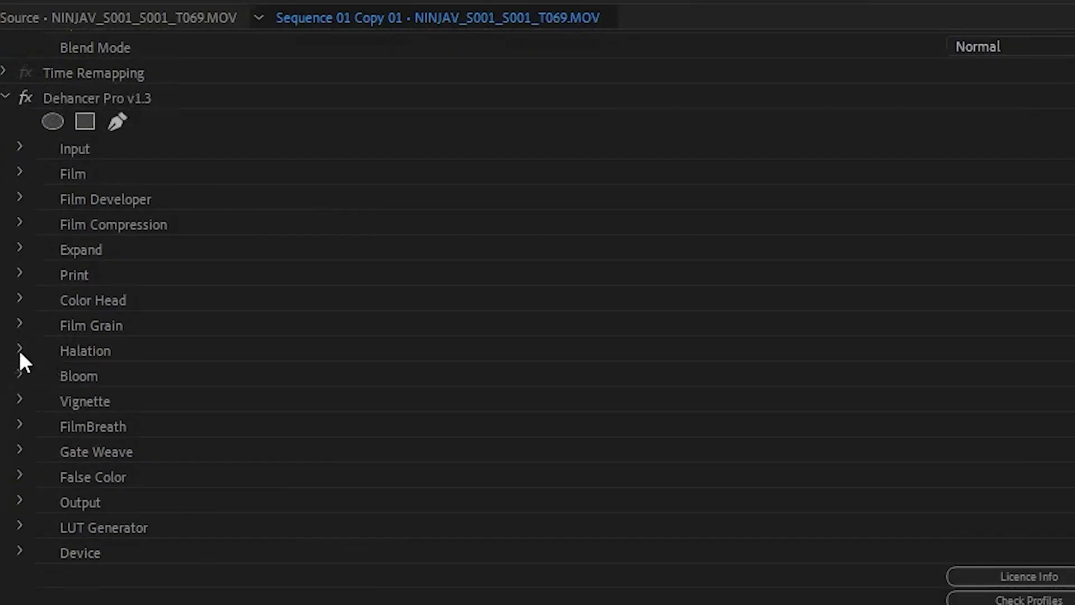
# Step: Enable Halation and set its Amplify and Impact to 100
pyautogui.click(19, 350)
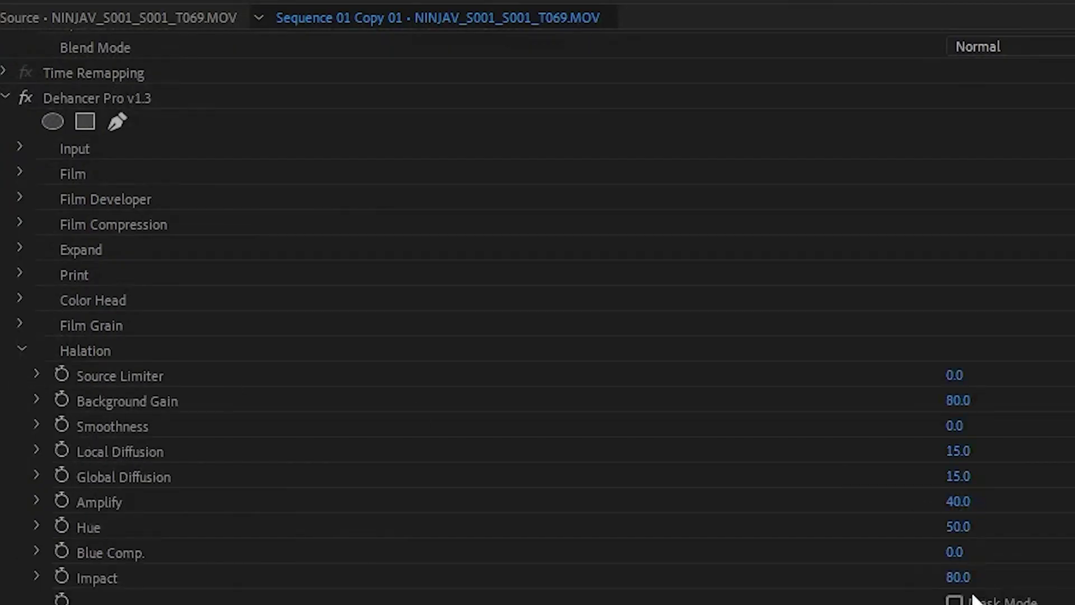
pyautogui.scroll(-3, 460, 456)
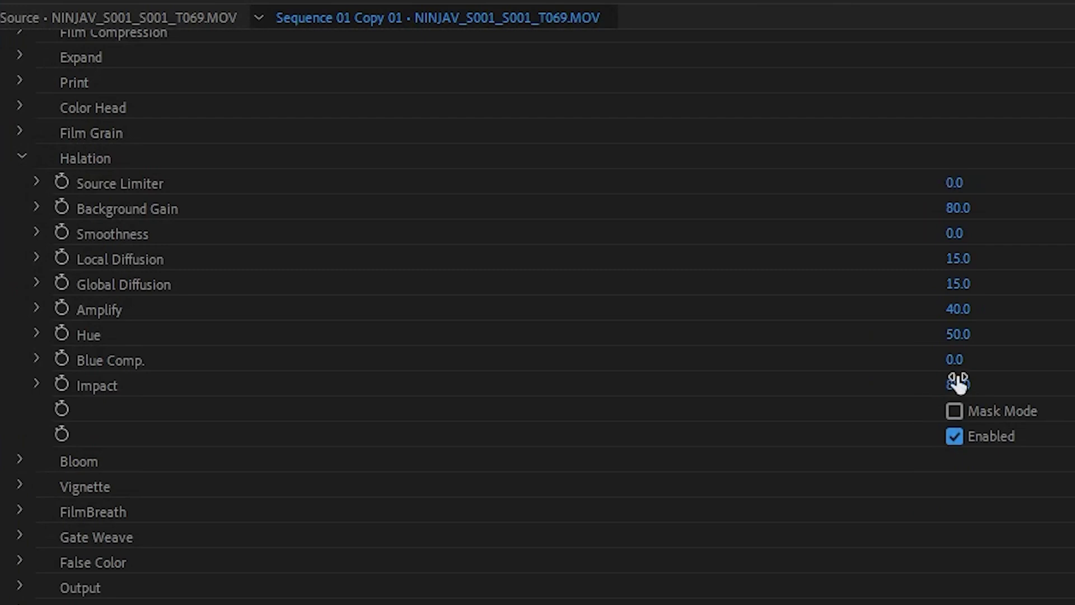
pyautogui.moveTo(957, 309); pyautogui.dragTo(991, 309)
pyautogui.moveTo(957, 385); pyautogui.dragTo(969, 384)
# Step: Enable Bloom and set its Impact to 100
pyautogui.click(19, 460)
pyautogui.scroll(-2, 15, 461)
pyautogui.click(954, 593)
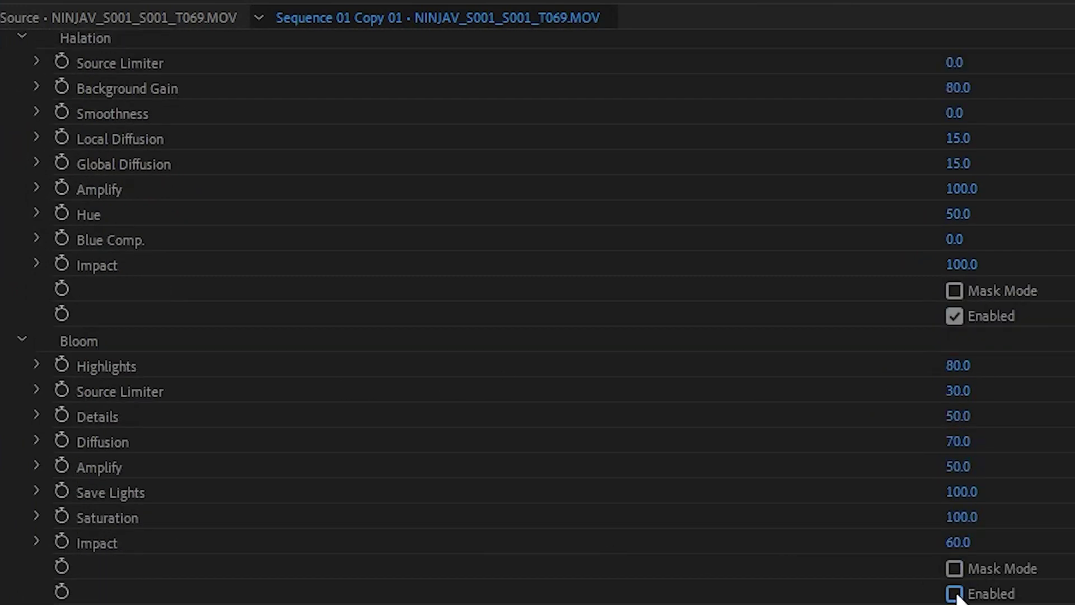
pyautogui.moveTo(996, 542); pyautogui.dragTo(977, 545)
pyautogui.scroll(-3, 739, 516)
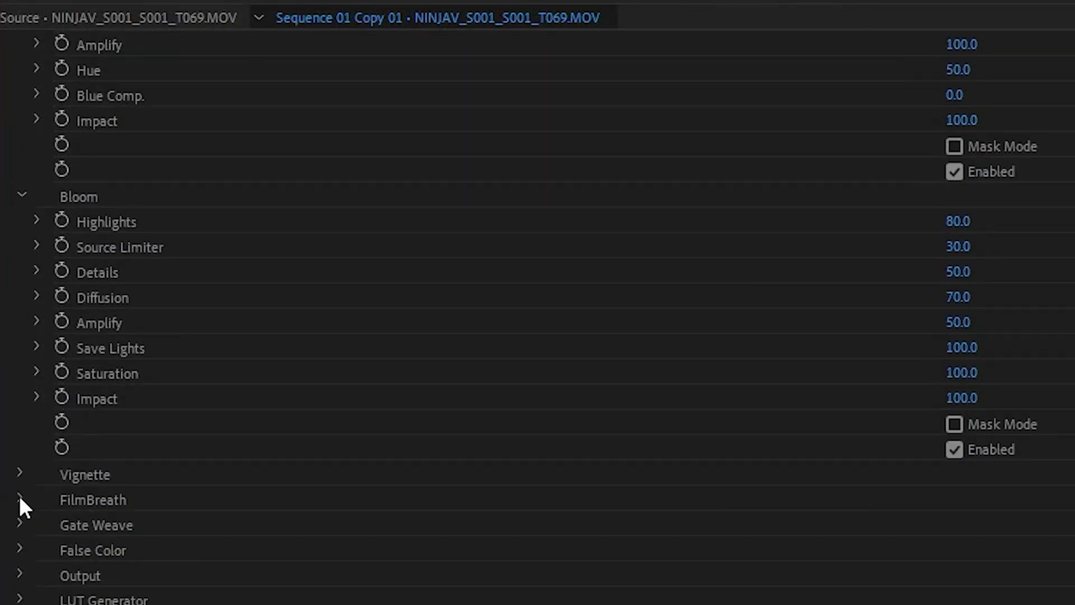
# Step: Expand the FilmBreath and Gate Weave settings and enable both effects
pyautogui.click(19, 497)
pyautogui.scroll(-3, 624, 533)
pyautogui.click(20, 475)
pyautogui.scroll(-1, 407, 505)
pyautogui.click(953, 580)
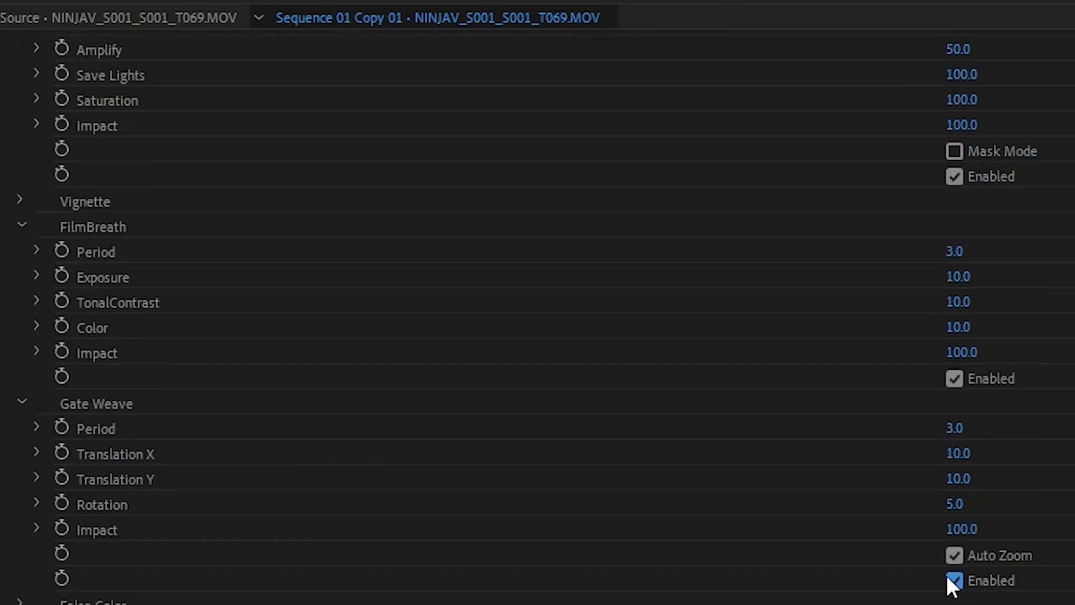
# Step: Set the Gate Weave Translation X and Translation Y to 20 each
pyautogui.click(957, 453)
pyautogui.write('20')
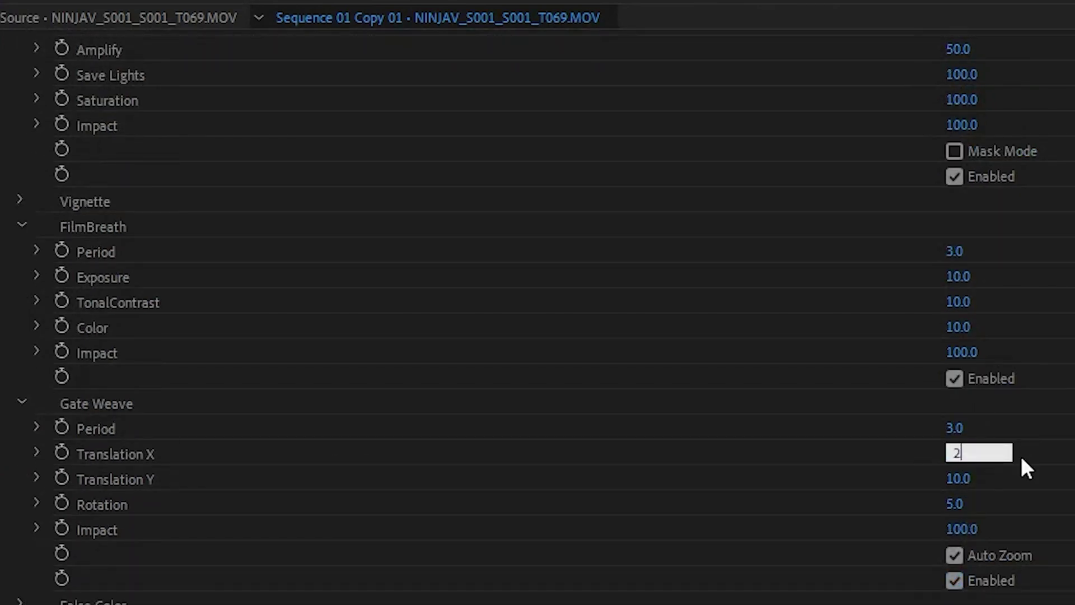
pyautogui.click(983, 476)
pyautogui.write('20')
pyautogui.press('Return')
pyautogui.scroll(-1, 907, 588)
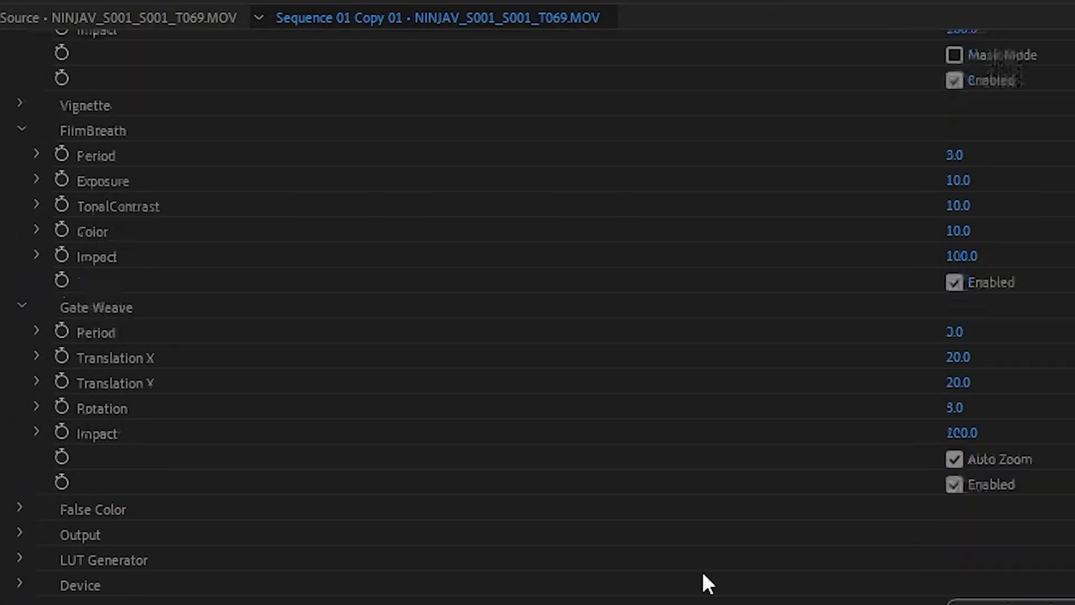